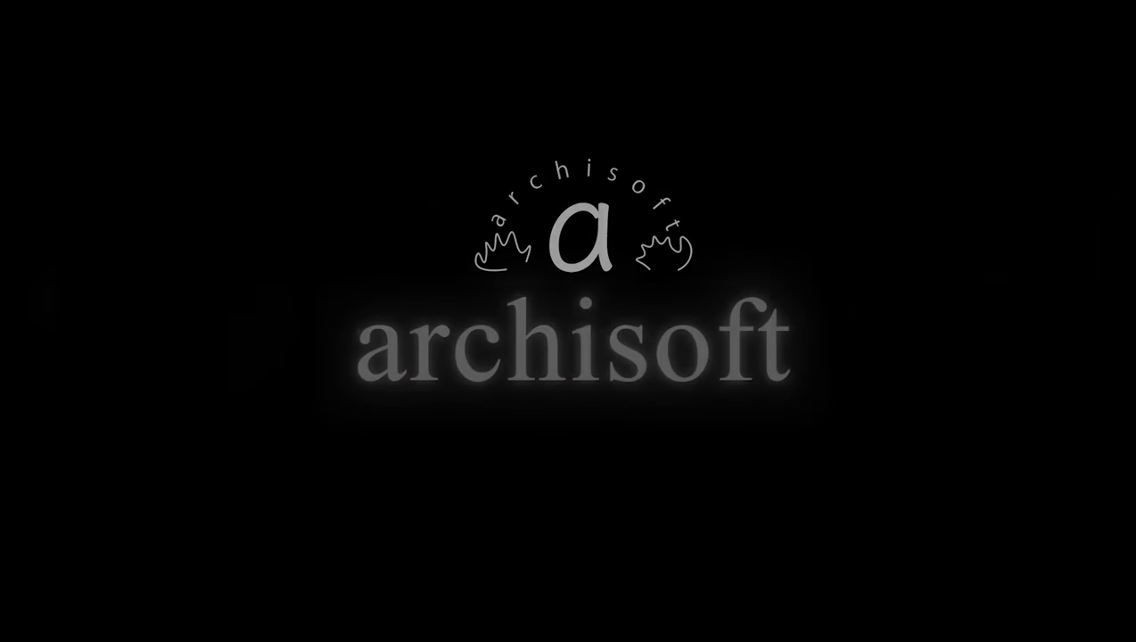
View the building in 3D, then return to the first-floor plan
{"action": "scroll", "coordinate": [610, 369], "scroll_direction": "up", "scroll_amount": 1}
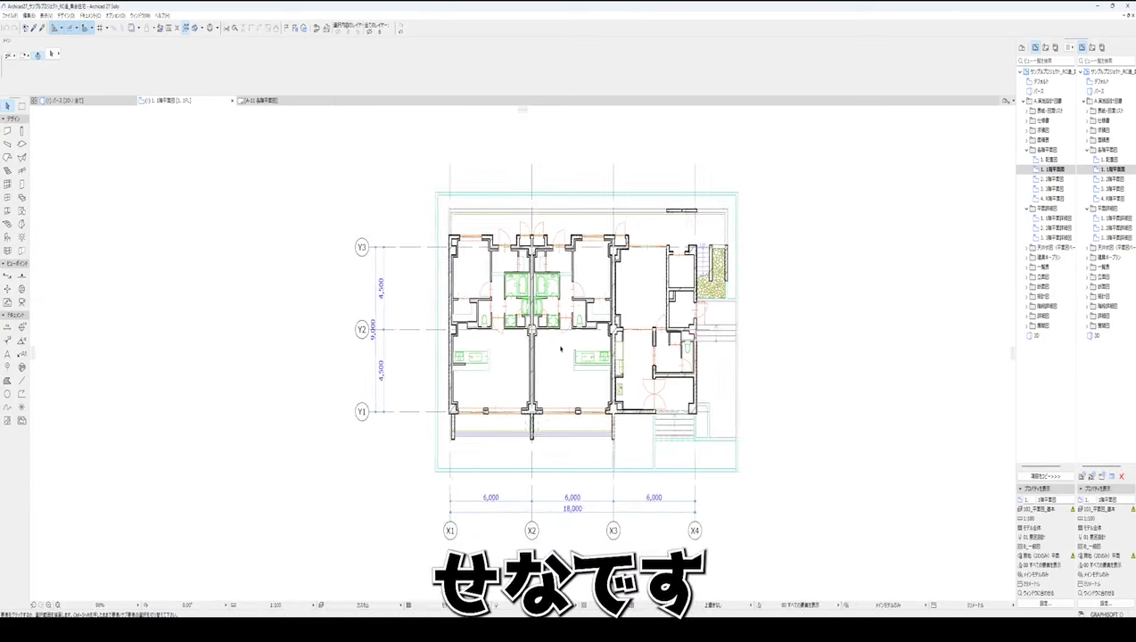
{"action": "left_click", "coordinate": [58, 99]}
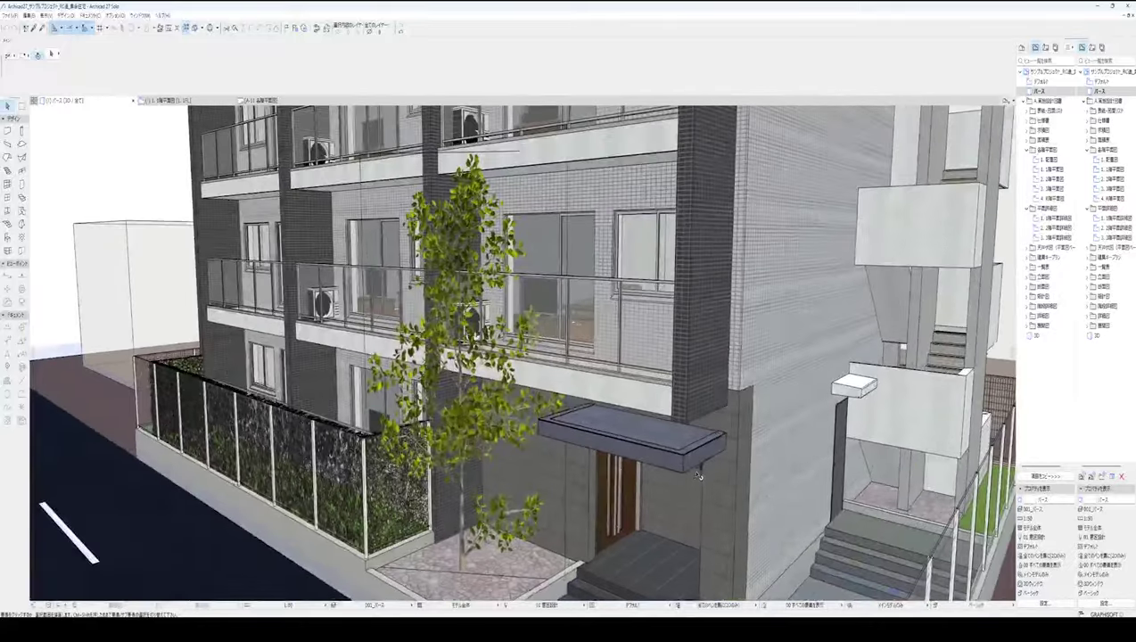
{"action": "scroll", "coordinate": [702, 465], "scroll_direction": "up", "scroll_amount": 2}
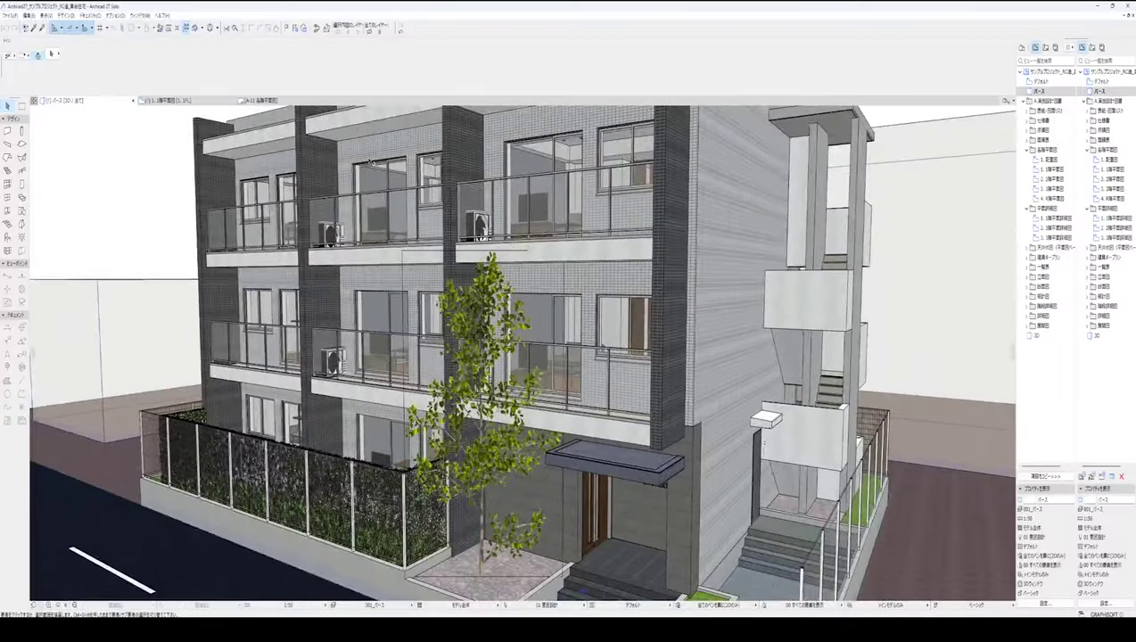
{"action": "left_click", "coordinate": [200, 100]}
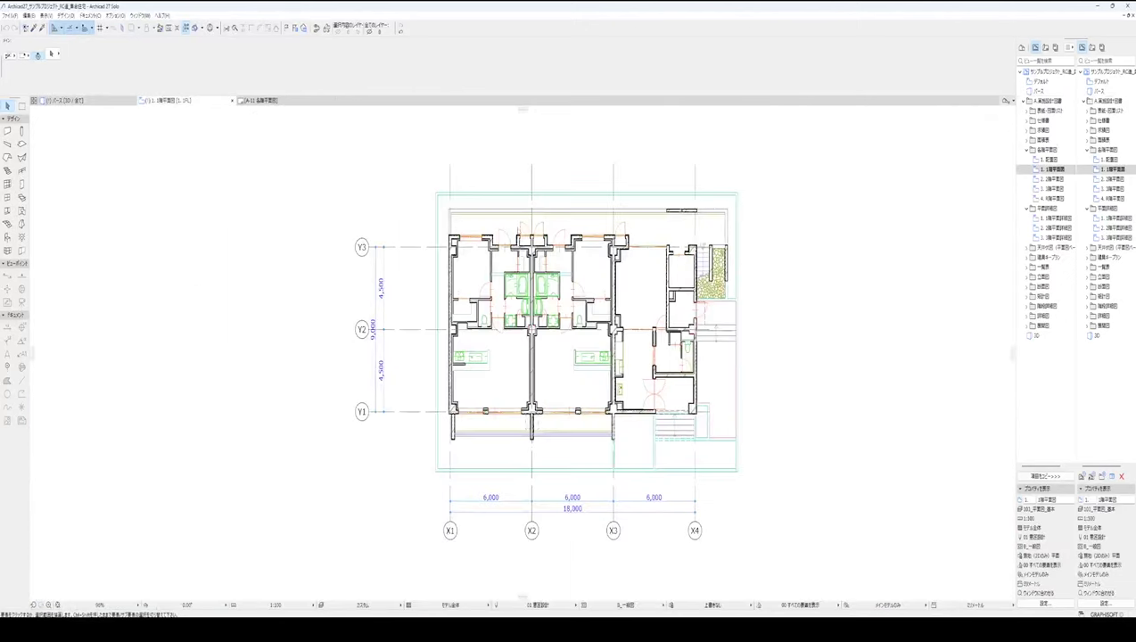
Zoom into the plan and select a hatched wall to inspect it
{"action": "scroll", "coordinate": [733, 257], "scroll_direction": "up", "scroll_amount": 5}
{"action": "scroll", "coordinate": [566, 217], "scroll_direction": "down", "scroll_amount": 1}
{"action": "scroll", "coordinate": [565, 217], "scroll_direction": "down", "scroll_amount": 2}
{"action": "scroll", "coordinate": [562, 195], "scroll_direction": "up", "scroll_amount": 5}
{"action": "scroll", "coordinate": [583, 236], "scroll_direction": "up", "scroll_amount": 3}
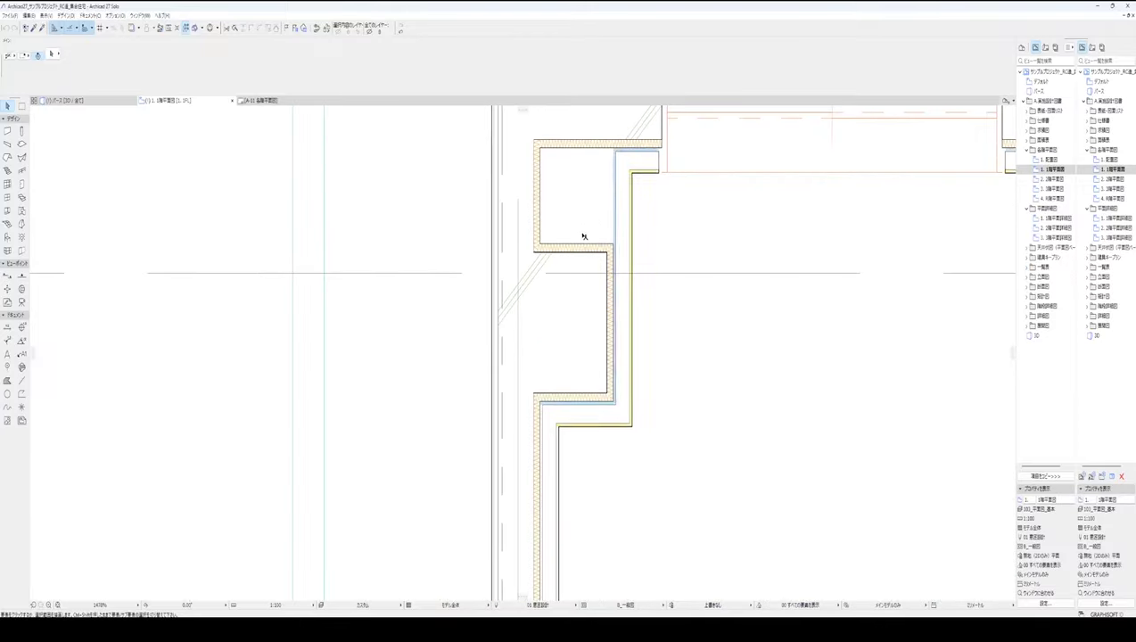
{"action": "left_click", "coordinate": [599, 243]}
Select the kitchen wall corner to check it, then fit the whole floor plan in view
{"action": "scroll", "coordinate": [550, 211], "scroll_direction": "down", "scroll_amount": 2}
{"action": "scroll", "coordinate": [561, 209], "scroll_direction": "down", "scroll_amount": 2}
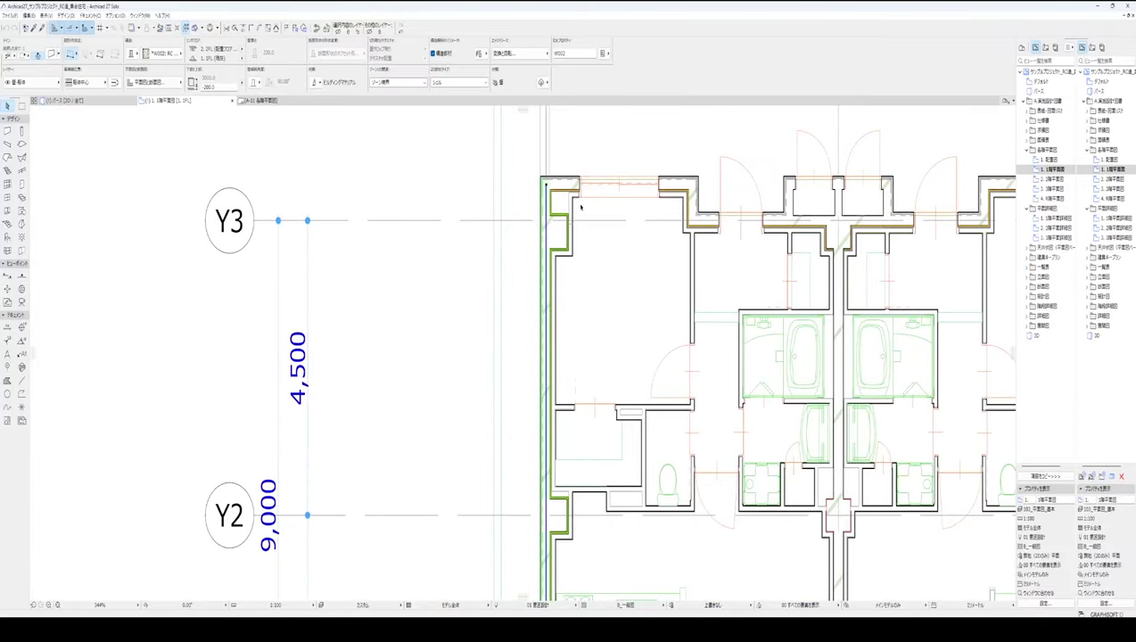
{"action": "scroll", "coordinate": [581, 208], "scroll_direction": "down", "scroll_amount": 1}
{"action": "scroll", "coordinate": [601, 234], "scroll_direction": "up", "scroll_amount": 1}
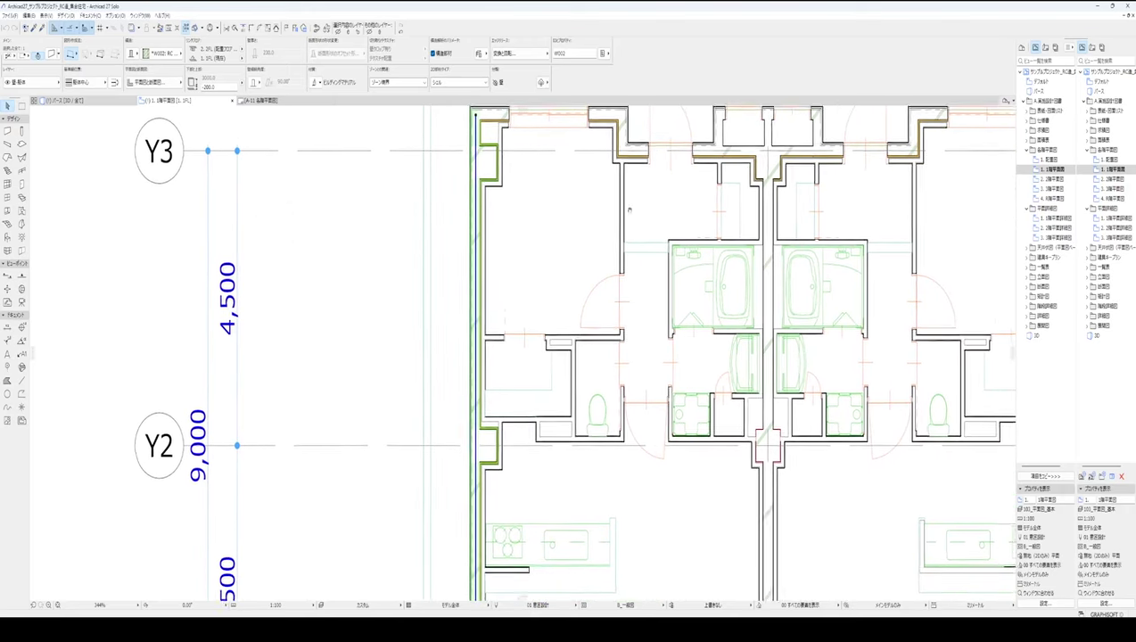
{"action": "scroll", "coordinate": [395, 471], "scroll_direction": "up", "scroll_amount": 2}
{"action": "scroll", "coordinate": [395, 471], "scroll_direction": "up", "scroll_amount": 2}
{"action": "left_click", "coordinate": [395, 470]}
{"action": "key", "text": "ctrl+shift+apostrophe"}
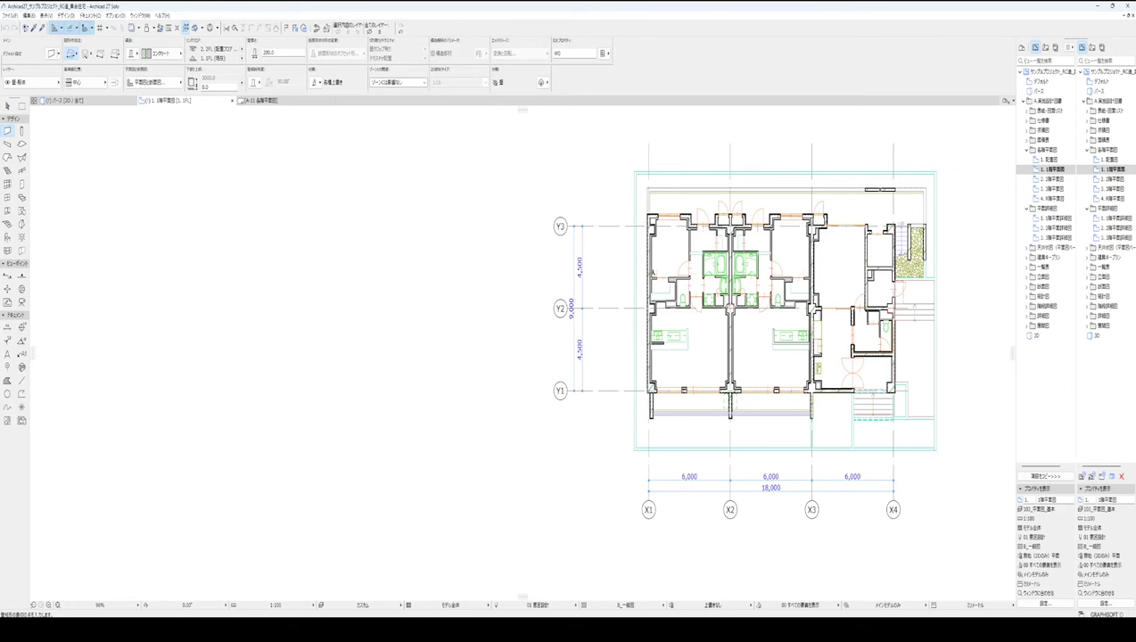
Draw a test rectangular wall to the left of the building
{"action": "left_click", "coordinate": [547, 416]}
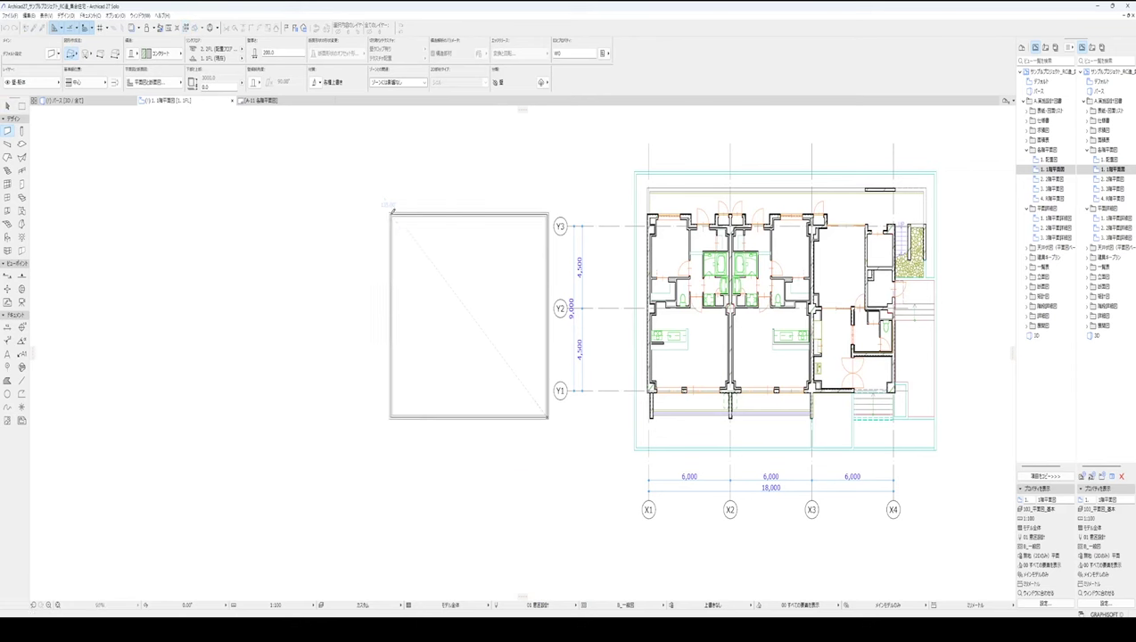
{"action": "left_click", "coordinate": [383, 208]}
{"action": "scroll", "coordinate": [428, 232], "scroll_direction": "up", "scroll_amount": 1}
{"action": "scroll", "coordinate": [484, 205], "scroll_direction": "up", "scroll_amount": 5}
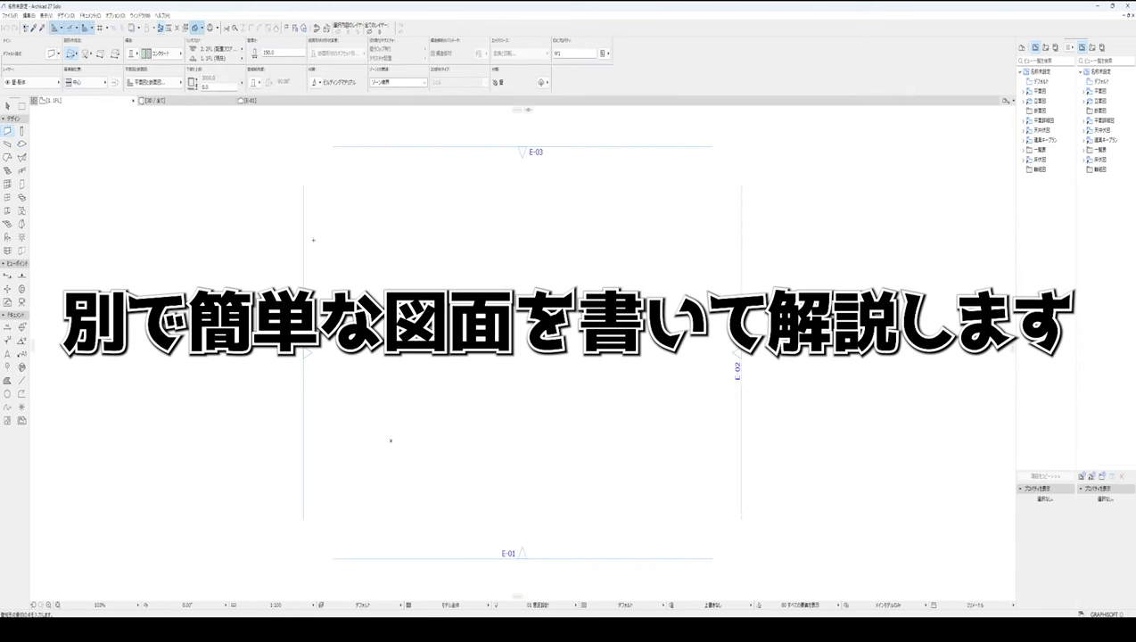
Draw the rectangle of outer walls for the new plan
{"action": "left_click", "coordinate": [391, 440]}
{"action": "left_click", "coordinate": [608, 229]}
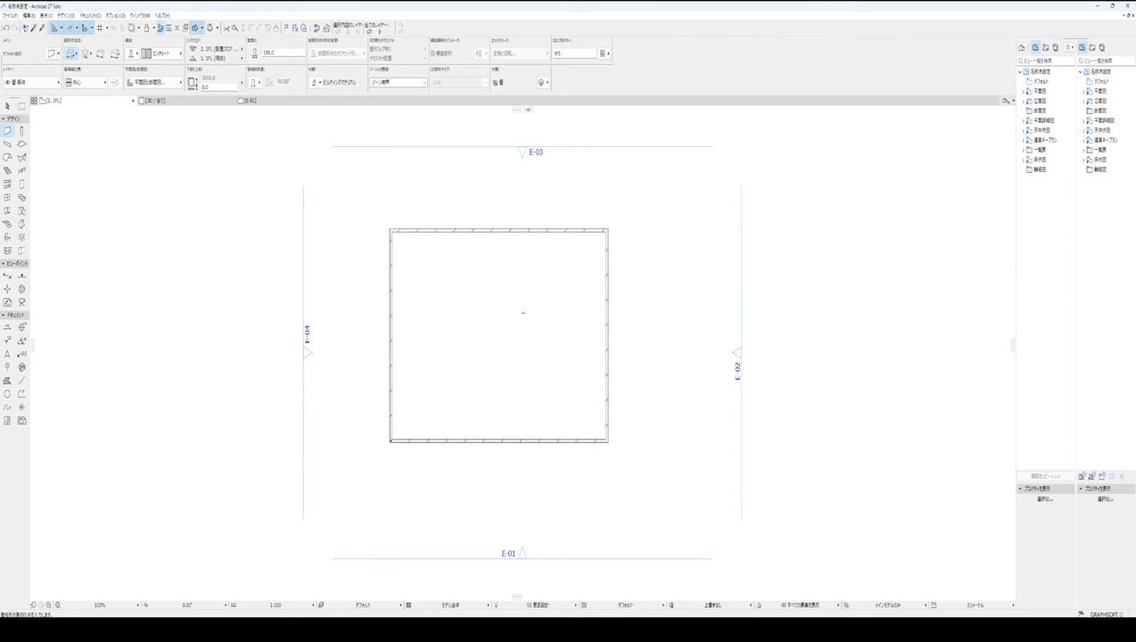
{"action": "key", "text": "s"}
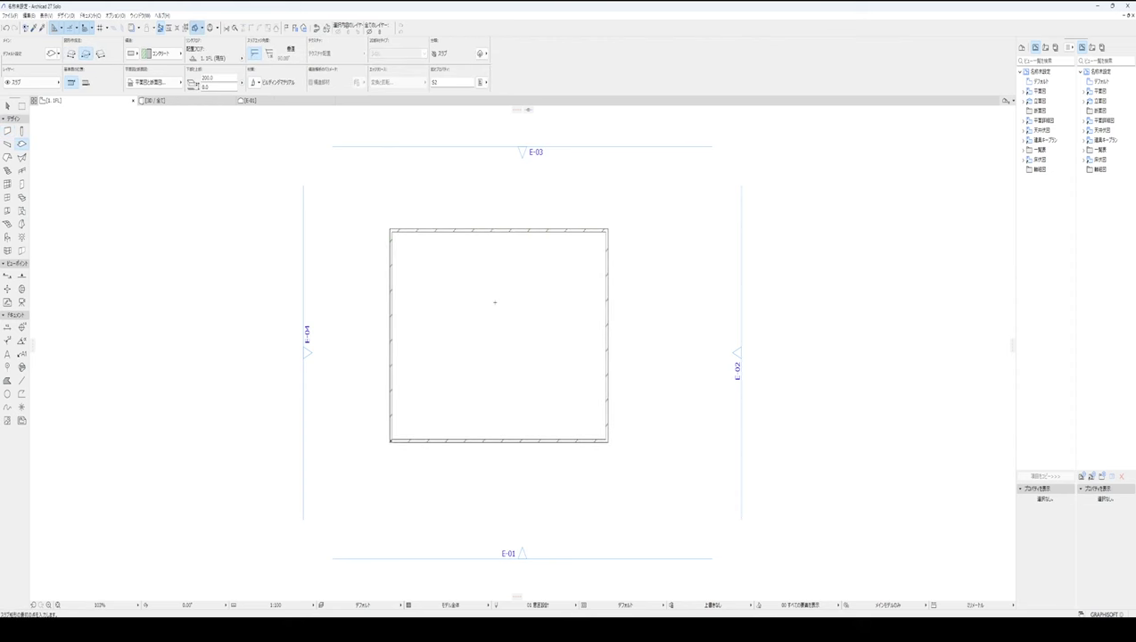
{"action": "key", "text": "z"}
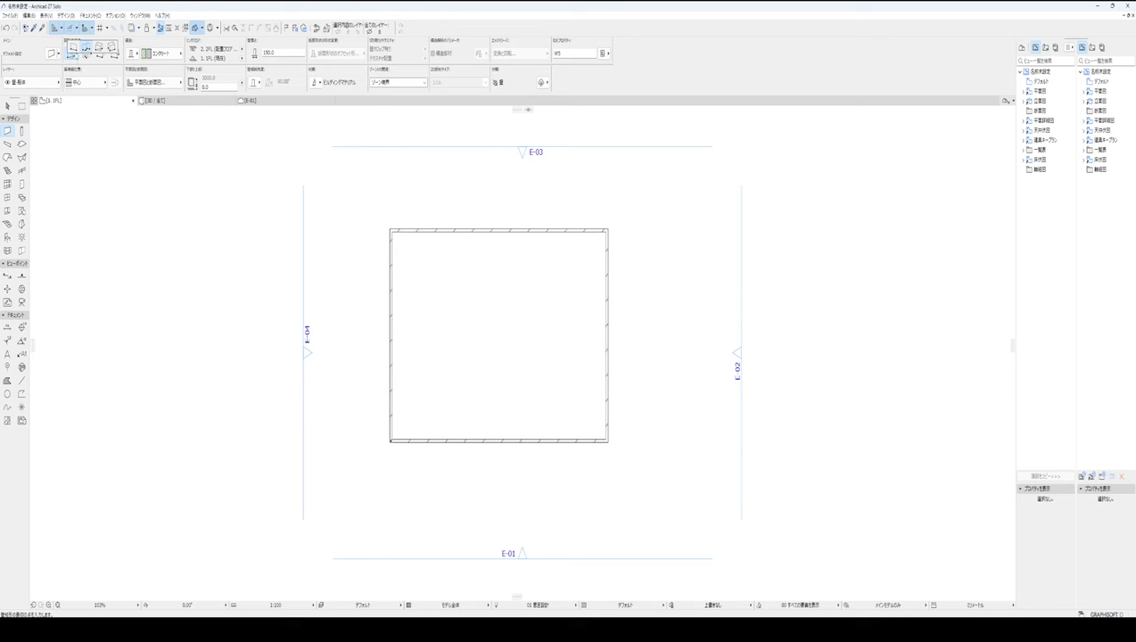
Add interior partitions dividing the rectangle into rooms, including a small room on the right
{"action": "left_click", "coordinate": [465, 230]}
{"action": "left_click", "coordinate": [467, 440]}
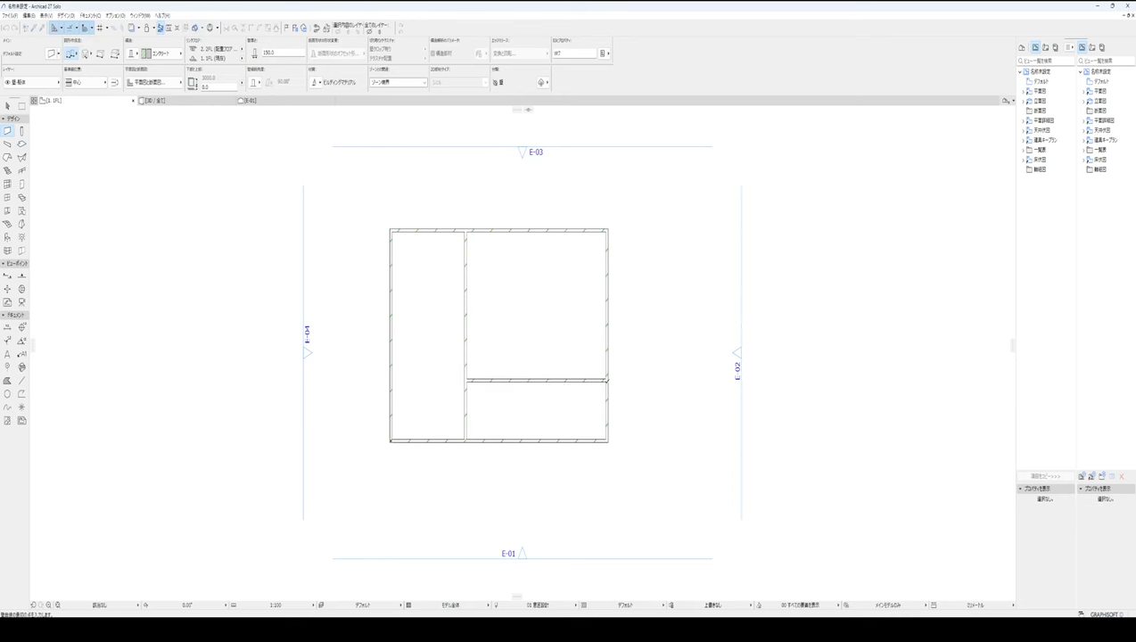
{"action": "left_click", "coordinate": [561, 381]}
{"action": "left_click", "coordinate": [561, 301]}
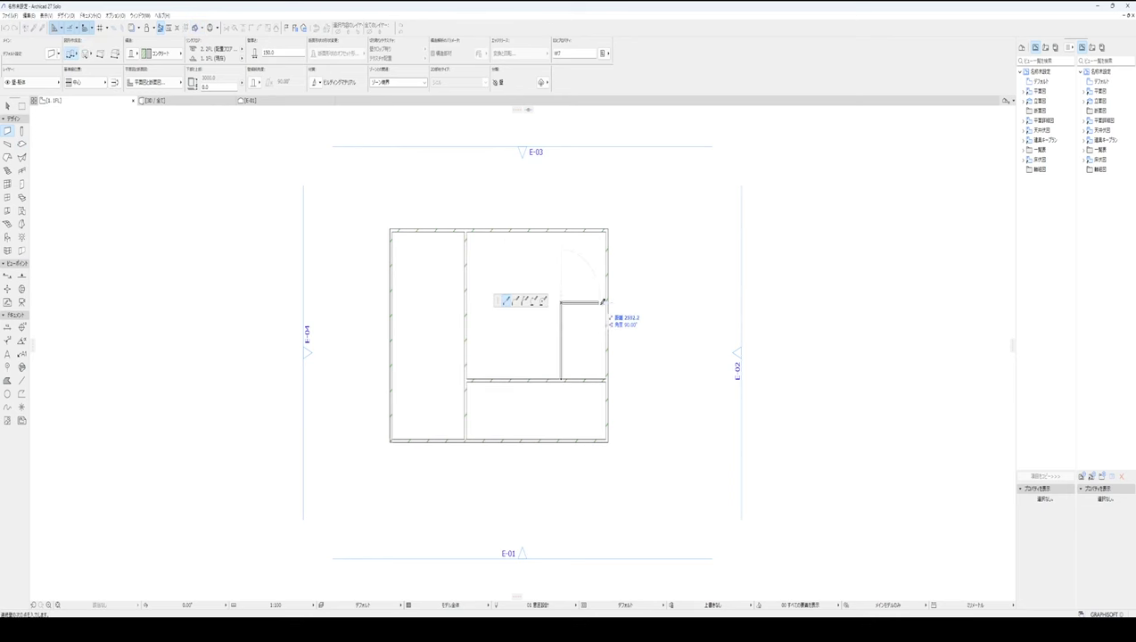
{"action": "double_click", "coordinate": [609, 300]}
{"action": "scroll", "coordinate": [376, 331], "scroll_direction": "up", "scroll_amount": 3}
Check the walls in 3D, then place a door in the vertical interior wall
{"action": "left_click", "coordinate": [199, 103]}
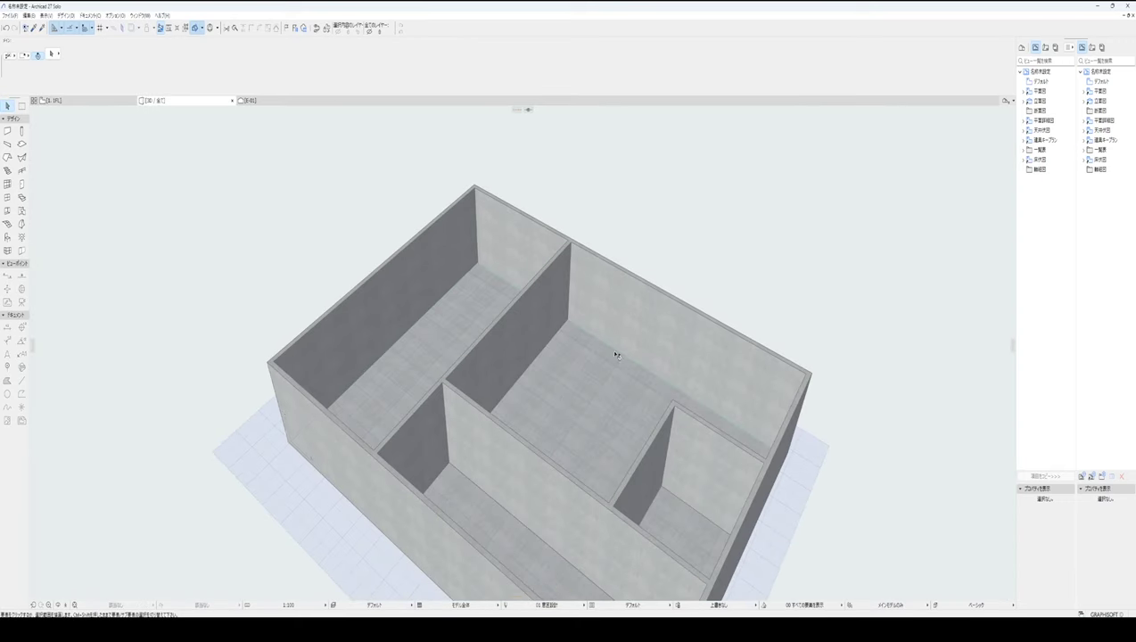
{"action": "left_click", "coordinate": [52, 99]}
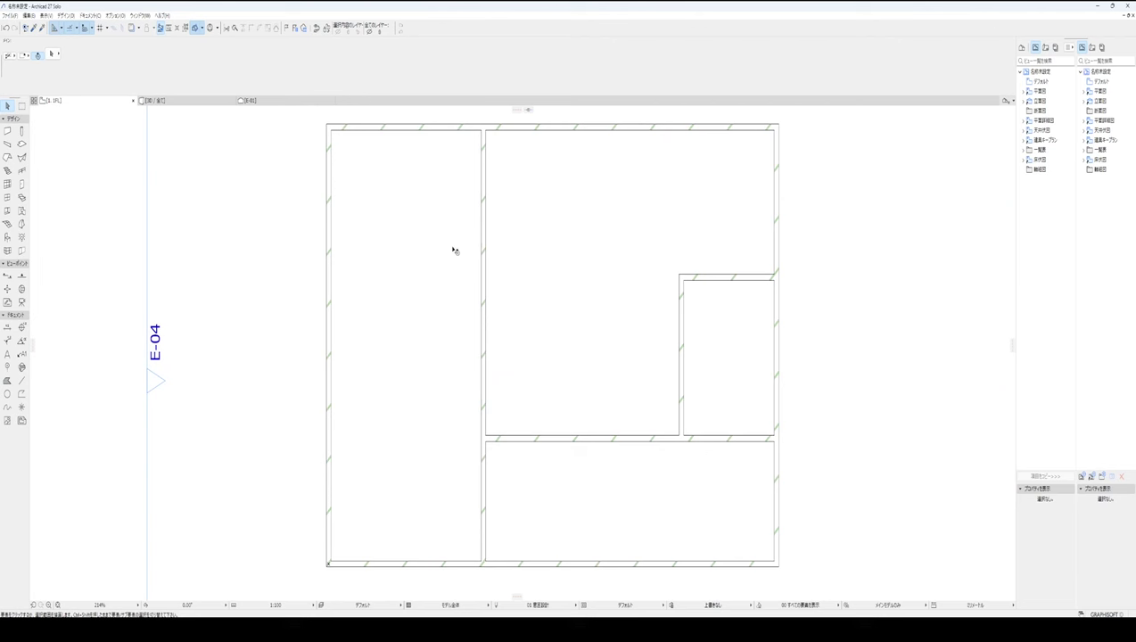
{"action": "key", "text": "d"}
{"action": "left_click", "coordinate": [486, 383]}
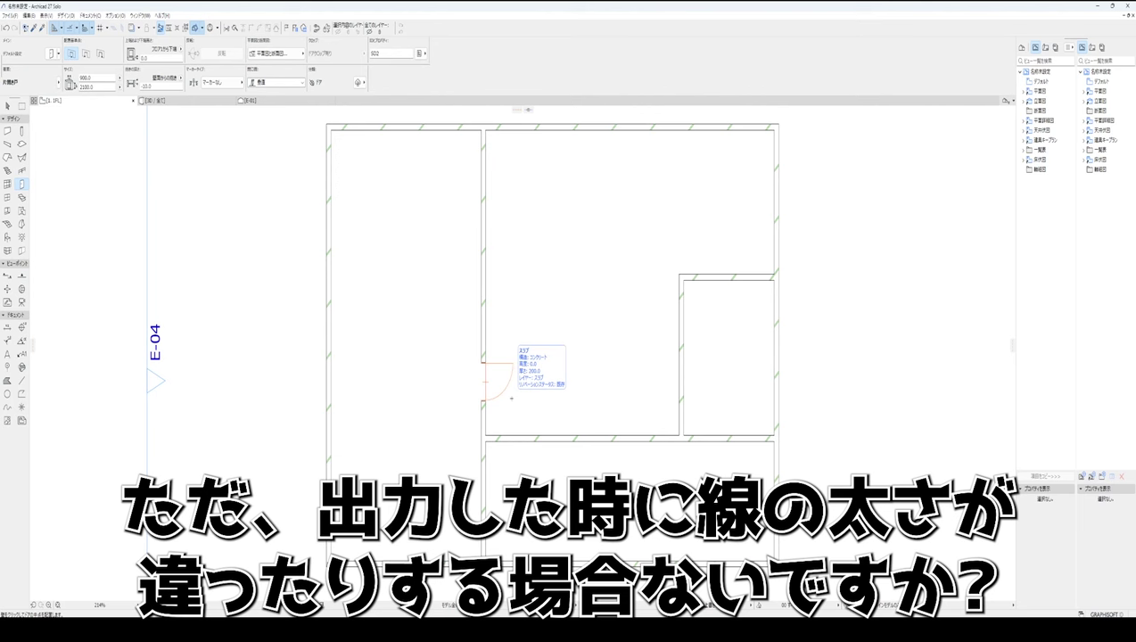
{"action": "scroll", "coordinate": [511, 398], "scroll_direction": "down", "scroll_amount": 4}
{"action": "scroll", "coordinate": [545, 398], "scroll_direction": "up", "scroll_amount": 3}
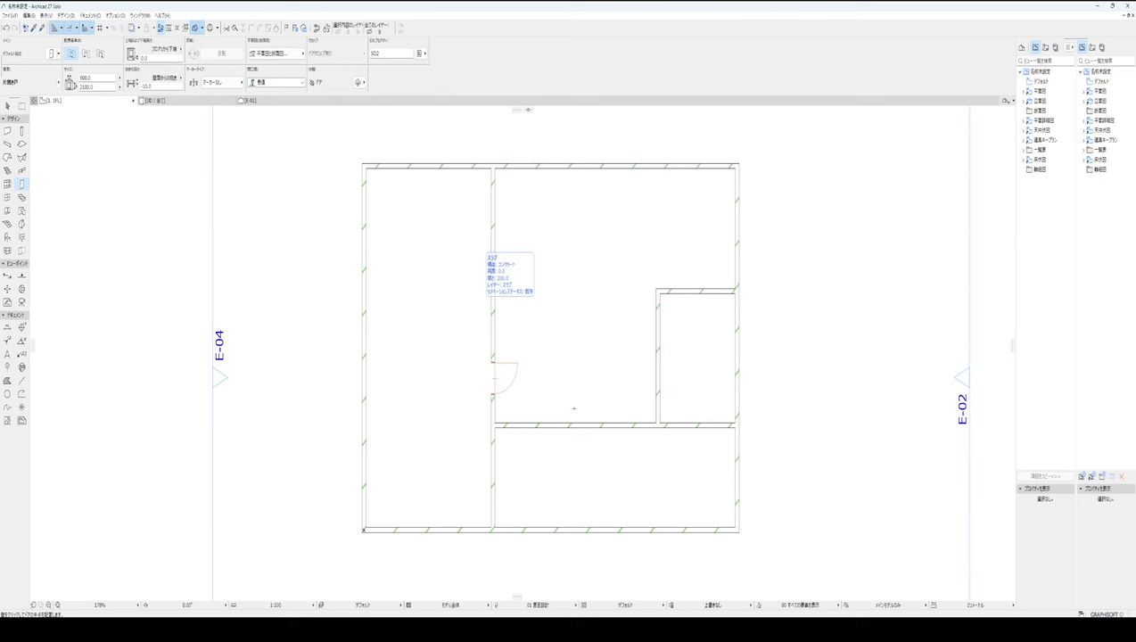
{"action": "left_click", "coordinate": [492, 377], "text": "shift"}
{"action": "left_click_drag", "start_coordinate": [508, 402], "coordinate": [507, 205], "text": "shift"}
{"action": "left_click", "coordinate": [526, 149]}
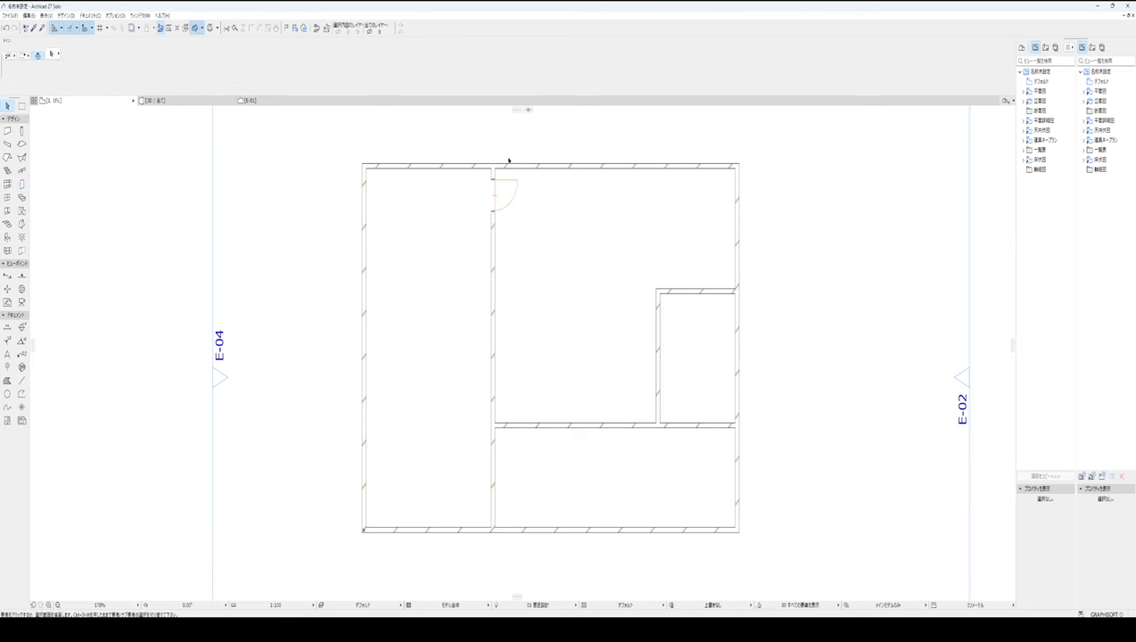
{"action": "scroll", "coordinate": [543, 163], "scroll_direction": "up", "scroll_amount": 1}
{"action": "left_click", "coordinate": [316, 604]}
{"action": "left_click", "coordinate": [327, 555]}
{"action": "key", "text": "ctrl+plus"}
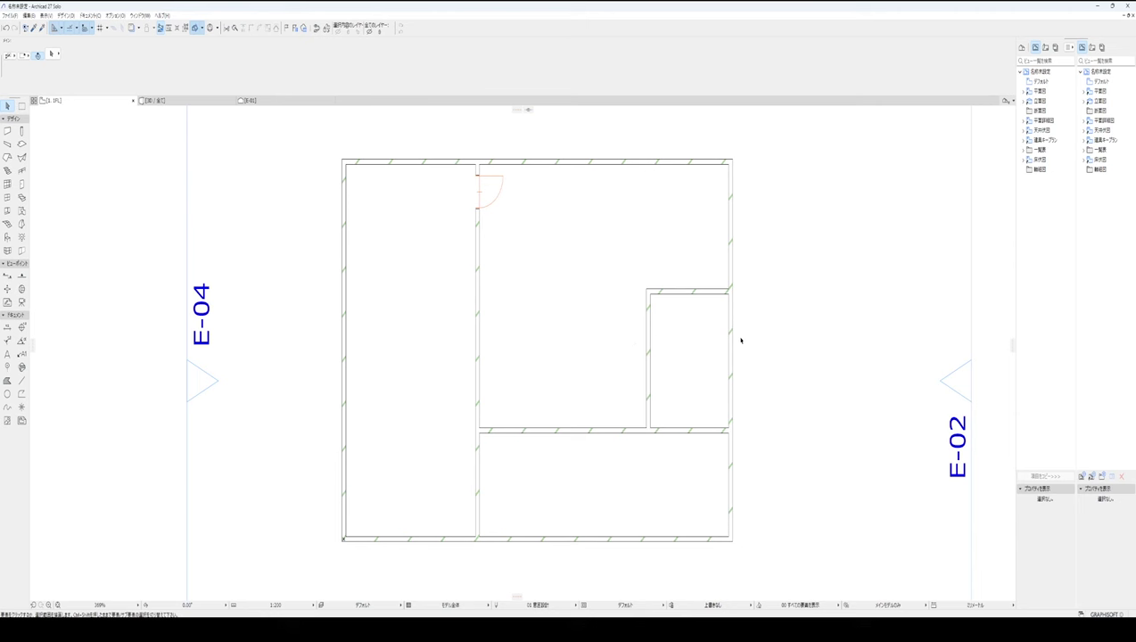
{"action": "left_click", "coordinate": [279, 605]}
{"action": "left_click", "coordinate": [329, 551]}
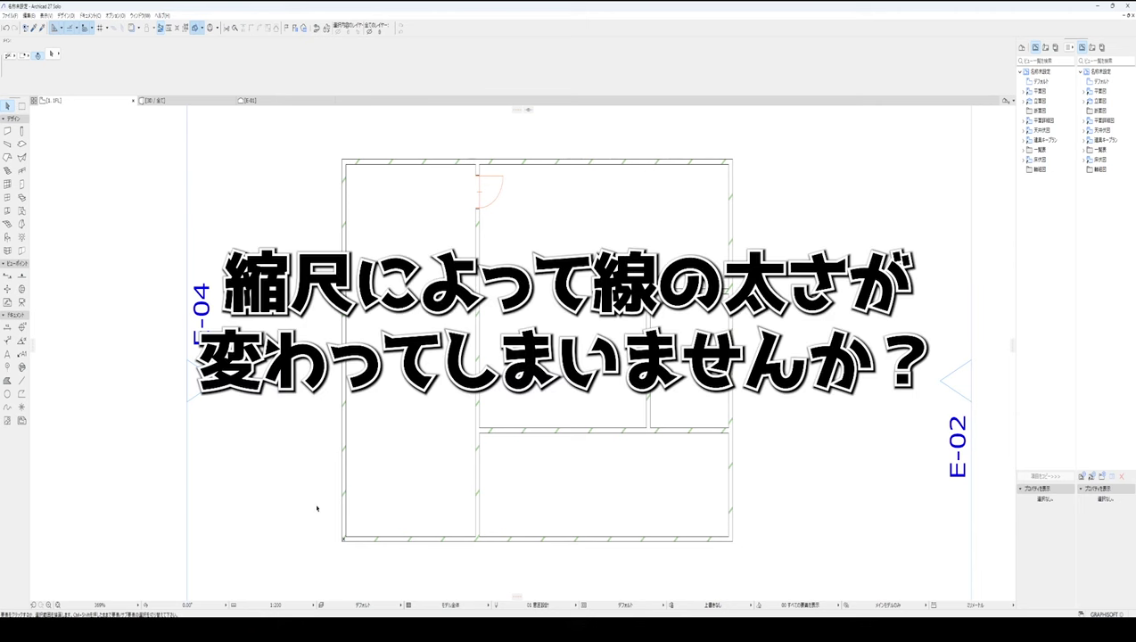
{"action": "scroll", "coordinate": [518, 331], "scroll_direction": "down", "scroll_amount": 2}
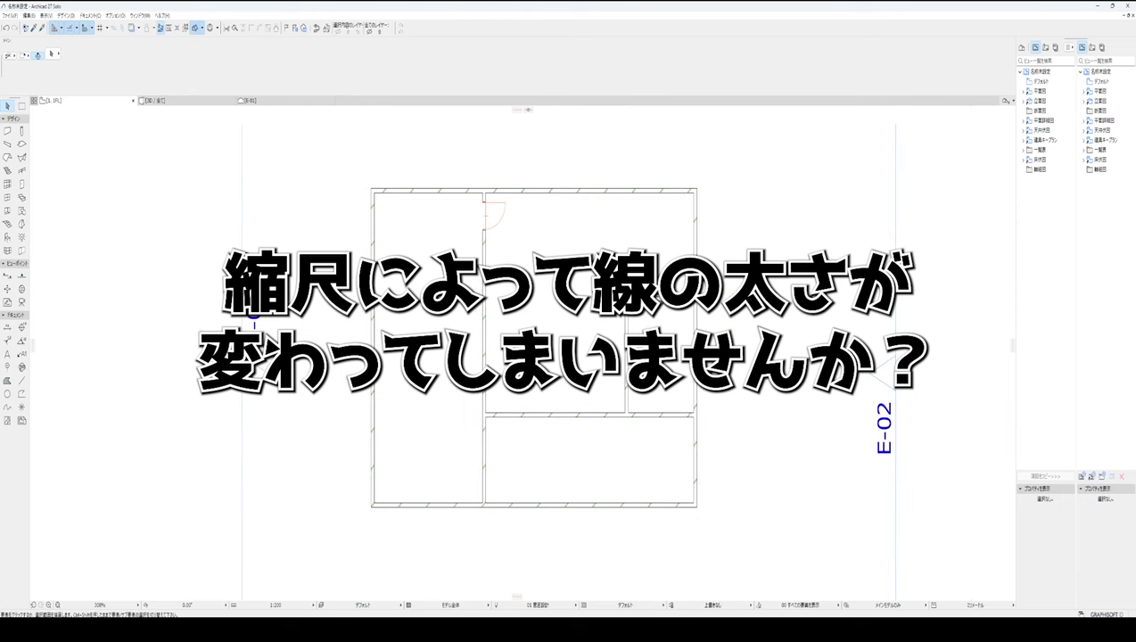
{"action": "scroll", "coordinate": [502, 362], "scroll_direction": "up", "scroll_amount": 2}
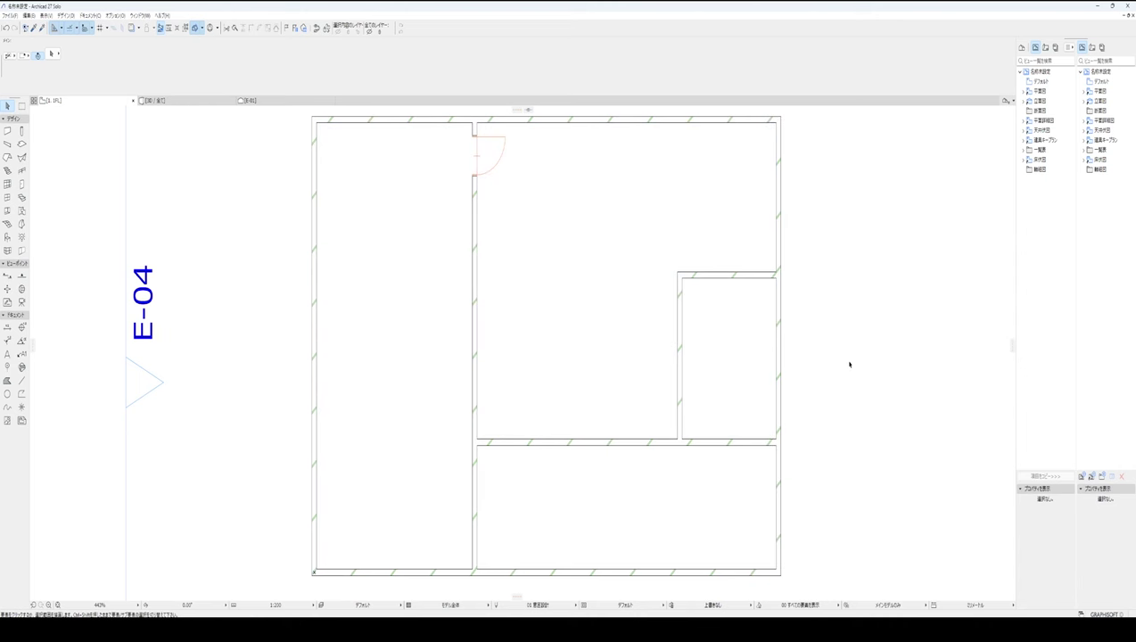
{"action": "middle_click_drag", "start_coordinate": [769, 361], "coordinate": [772, 368]}
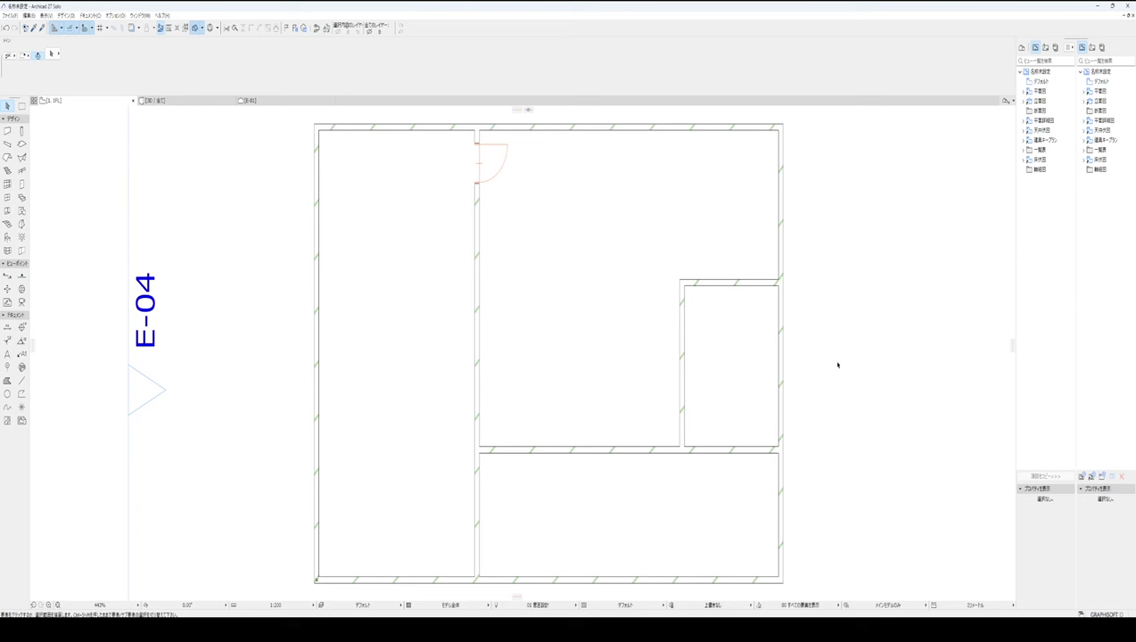
Choose a paper size in Page Setup and set the print area to Entire Drawing
{"action": "key", "text": "ctrl+p"}
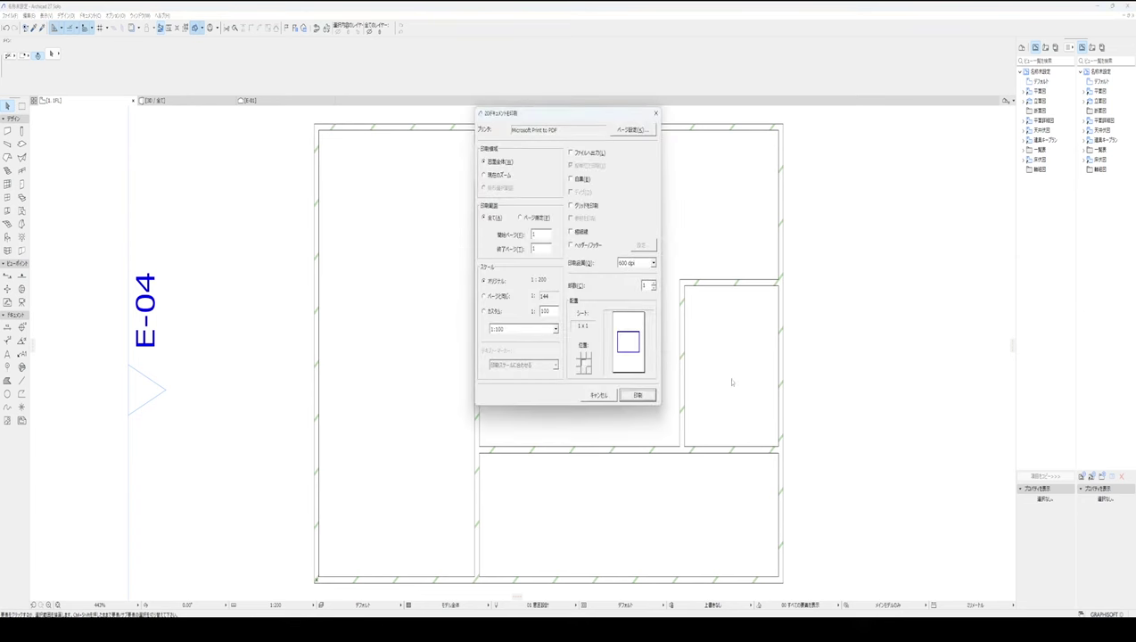
{"action": "left_click", "coordinate": [631, 130]}
{"action": "left_click", "coordinate": [329, 266]}
{"action": "left_click", "coordinate": [299, 275]}
{"action": "left_click", "coordinate": [346, 308]}
{"action": "left_click", "coordinate": [484, 175]}
{"action": "left_click", "coordinate": [484, 161]}
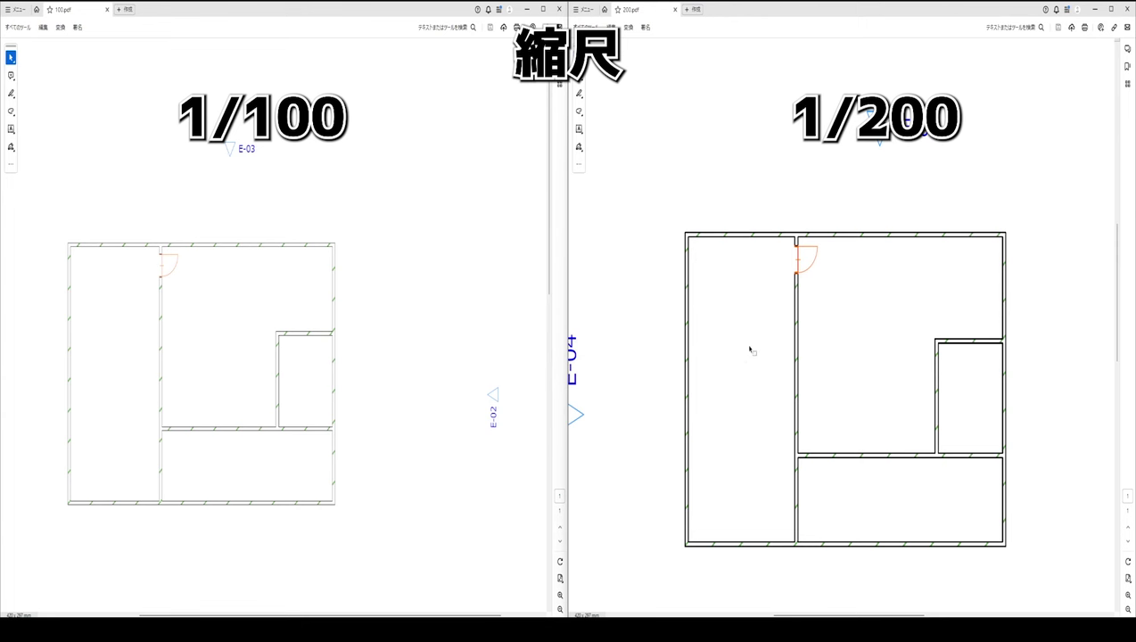
{"action": "scroll", "coordinate": [173, 359], "scroll_direction": "up", "scroll_amount": 1, "text": "ctrl"}
{"action": "scroll", "coordinate": [174, 360], "scroll_direction": "up", "scroll_amount": 1, "text": "ctrl"}
{"action": "scroll", "coordinate": [330, 360], "scroll_direction": "down", "scroll_amount": 1, "text": "ctrl"}
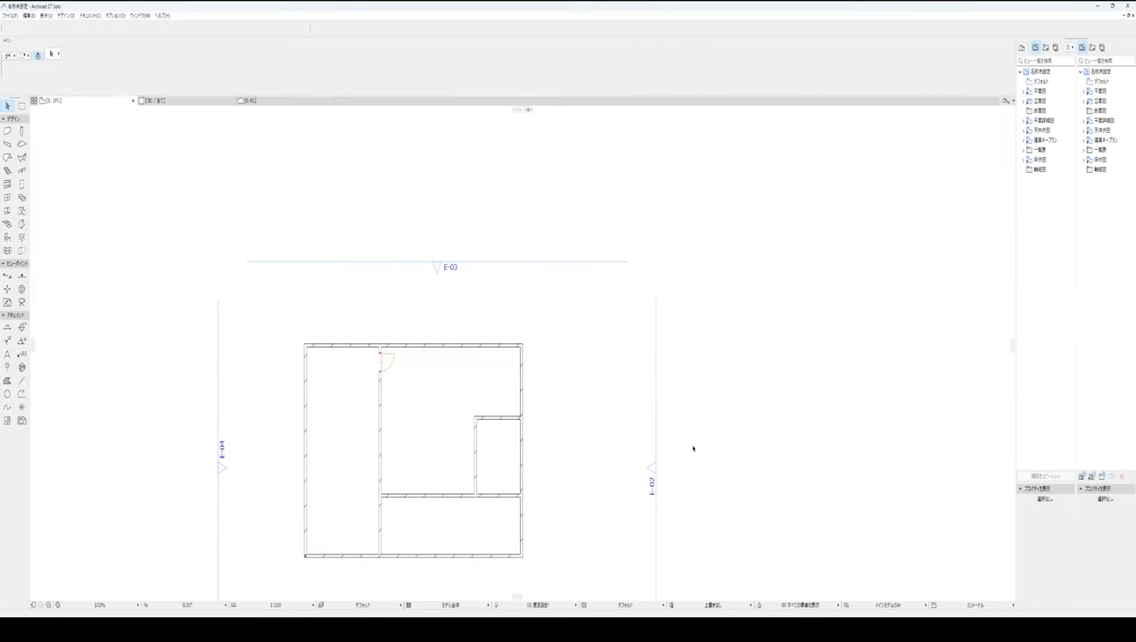
{"action": "scroll", "coordinate": [697, 315], "scroll_direction": "down", "scroll_amount": 1}
{"action": "scroll", "coordinate": [555, 360], "scroll_direction": "down", "scroll_amount": 3}
{"action": "scroll", "coordinate": [592, 373], "scroll_direction": "up", "scroll_amount": 6}
{"action": "scroll", "coordinate": [535, 309], "scroll_direction": "up", "scroll_amount": 1}
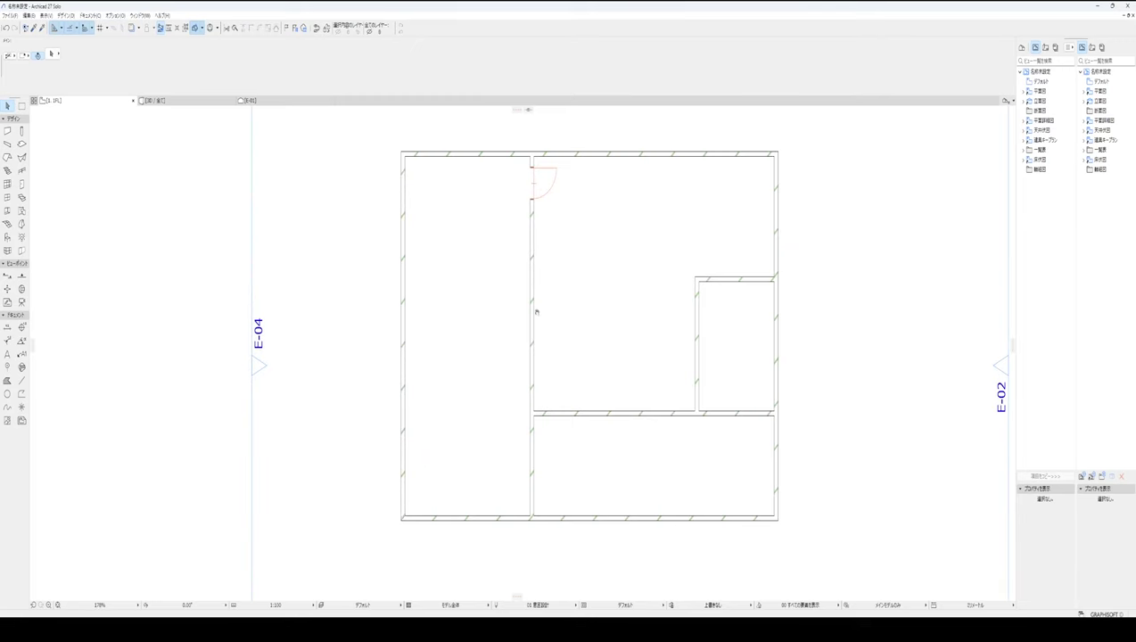
{"action": "scroll", "coordinate": [361, 167], "scroll_direction": "up", "scroll_amount": 3}
{"action": "scroll", "coordinate": [312, 168], "scroll_direction": "down", "scroll_amount": 3}
{"action": "scroll", "coordinate": [312, 168], "scroll_direction": "down", "scroll_amount": 1}
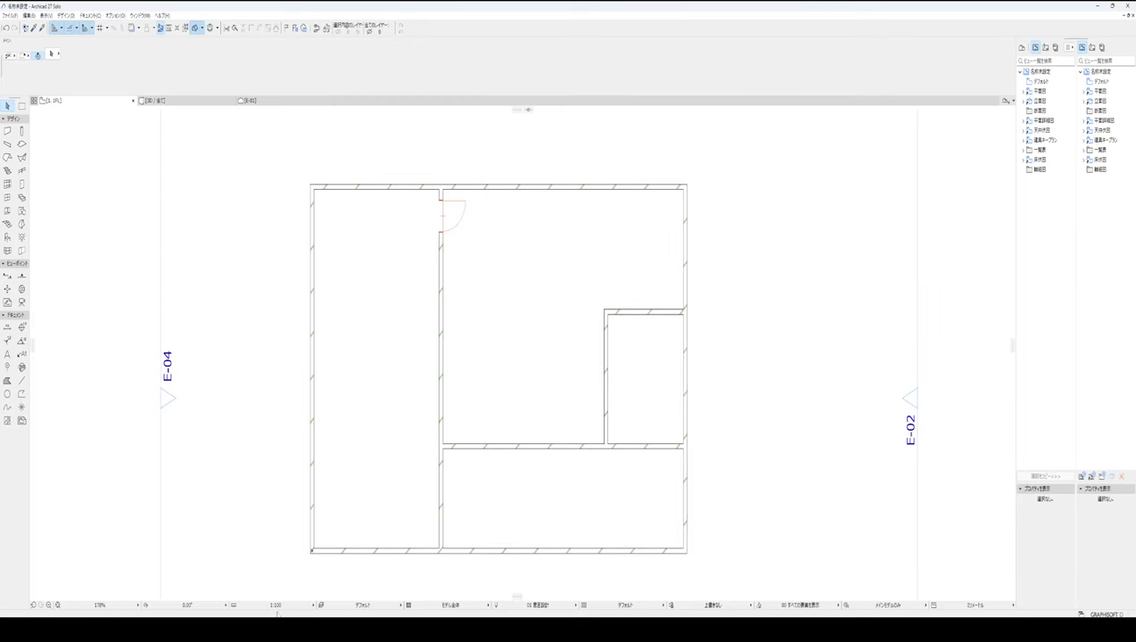
{"action": "left_click", "coordinate": [284, 605]}
{"action": "left_click", "coordinate": [328, 560]}
{"action": "left_click", "coordinate": [414, 619]}
{"action": "left_click", "coordinate": [526, 419]}
{"action": "left_click", "coordinate": [443, 612]}
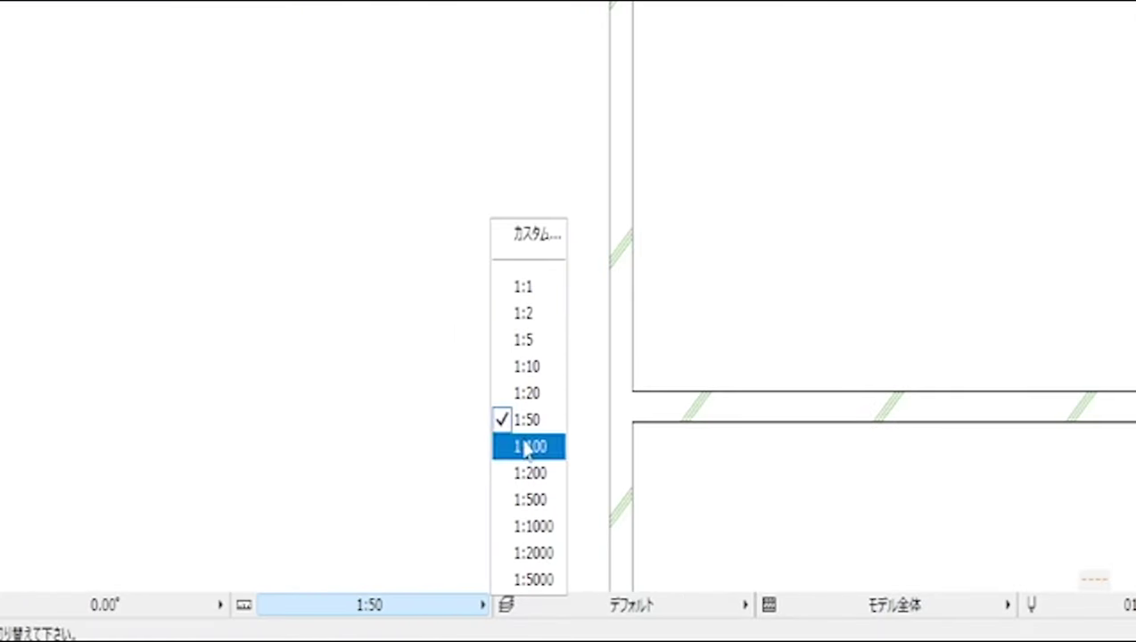
{"action": "left_click", "coordinate": [330, 542]}
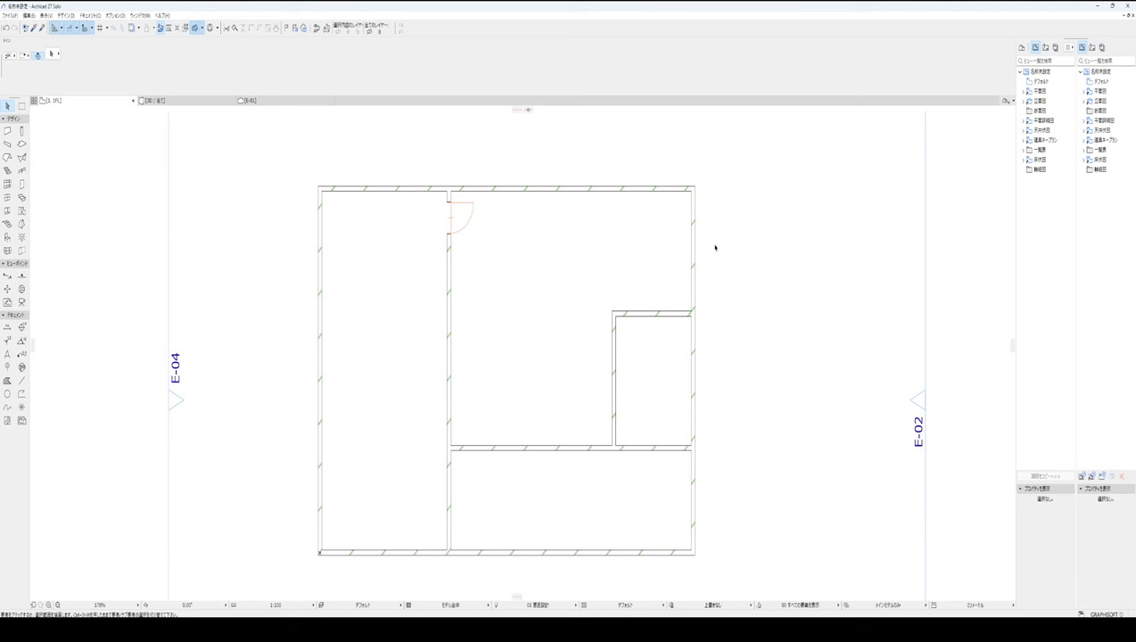
Turn on True Line Weight and set the drawing scale to 1:200
{"action": "right_click", "coordinate": [773, 327]}
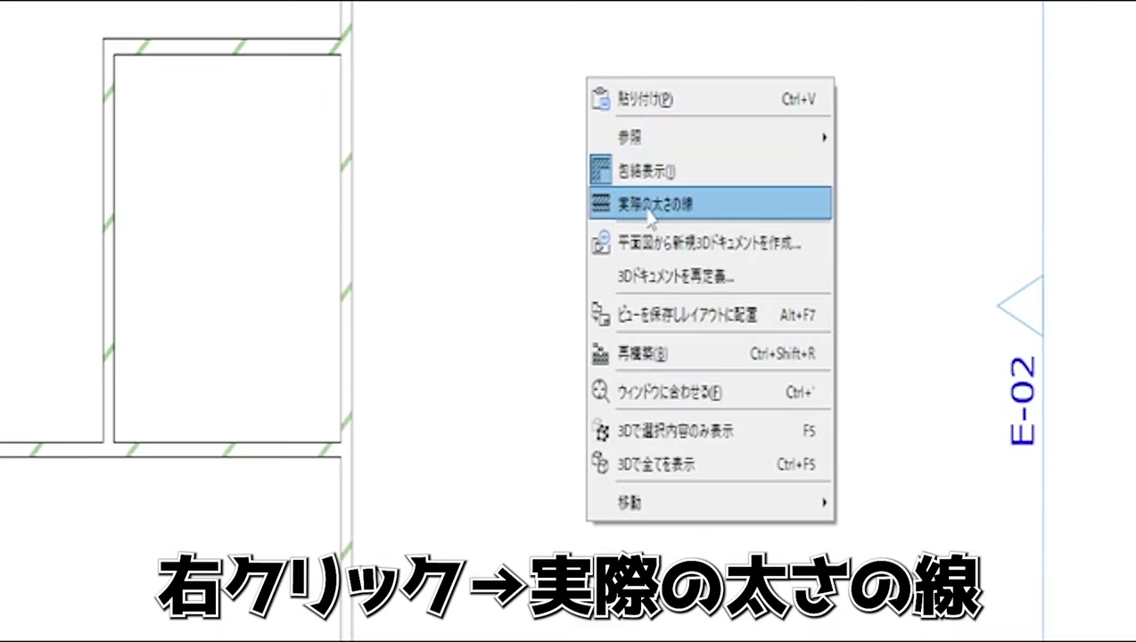
{"action": "left_click", "coordinate": [649, 214]}
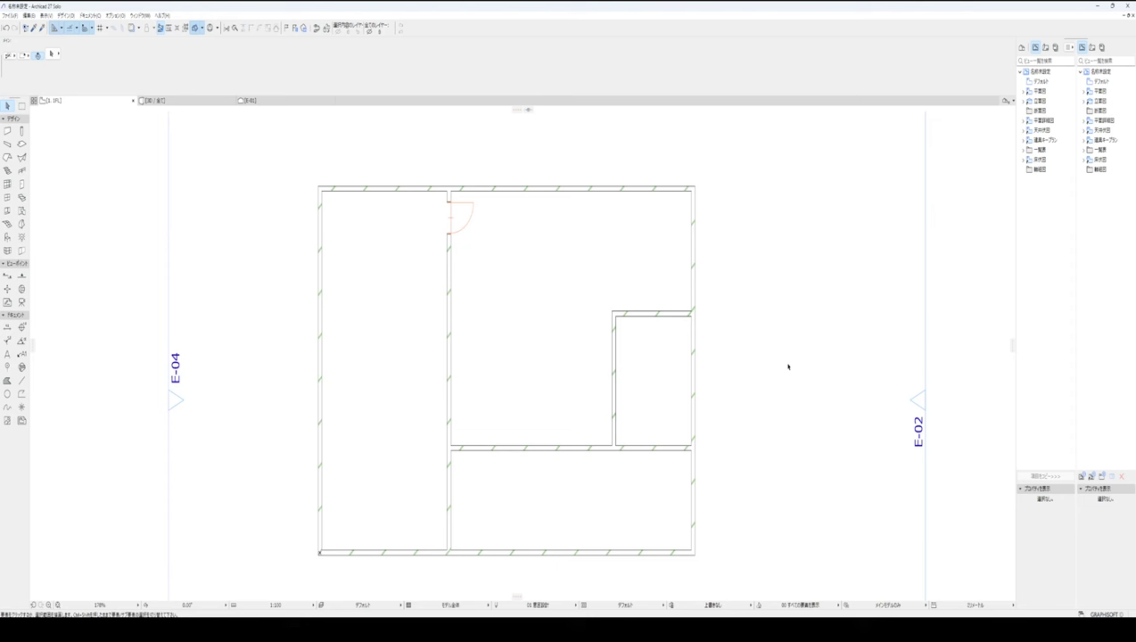
{"action": "left_click", "coordinate": [313, 604]}
{"action": "left_click", "coordinate": [337, 565]}
Zoom around the plan and toggle True Line Weight off and back on to compare
{"action": "scroll", "coordinate": [476, 492], "scroll_direction": "up", "scroll_amount": 5}
{"action": "scroll", "coordinate": [477, 492], "scroll_direction": "down", "scroll_amount": 1}
{"action": "scroll", "coordinate": [424, 526], "scroll_direction": "down", "scroll_amount": 2}
{"action": "scroll", "coordinate": [392, 374], "scroll_direction": "down", "scroll_amount": 2}
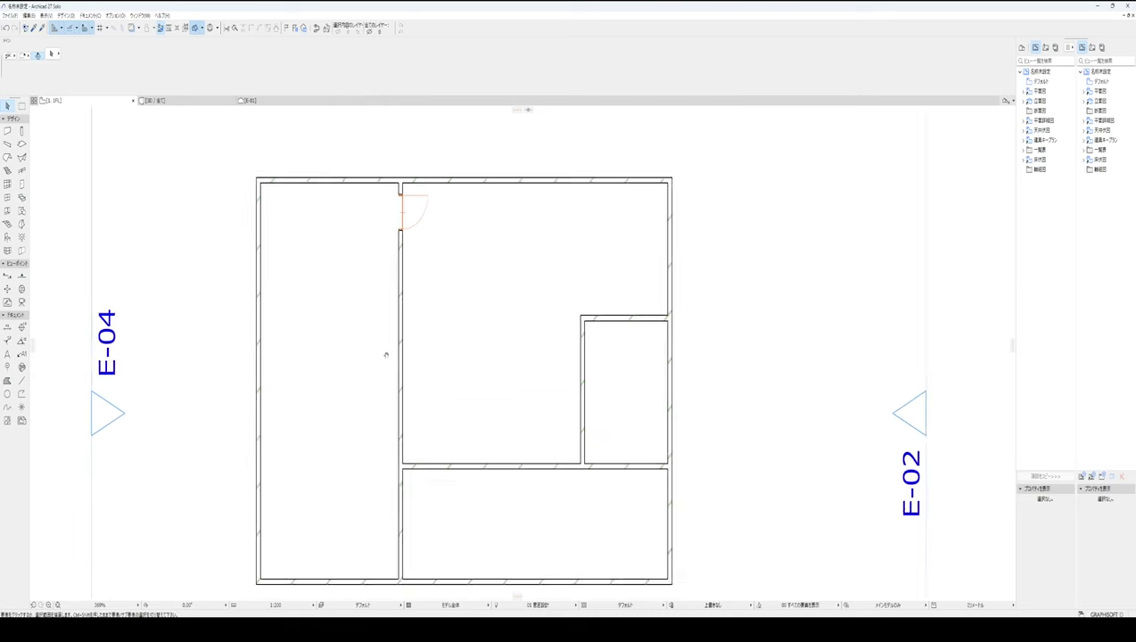
{"action": "scroll", "coordinate": [381, 213], "scroll_direction": "up", "scroll_amount": 1}
{"action": "scroll", "coordinate": [330, 187], "scroll_direction": "up", "scroll_amount": 1}
{"action": "scroll", "coordinate": [288, 161], "scroll_direction": "up", "scroll_amount": 4}
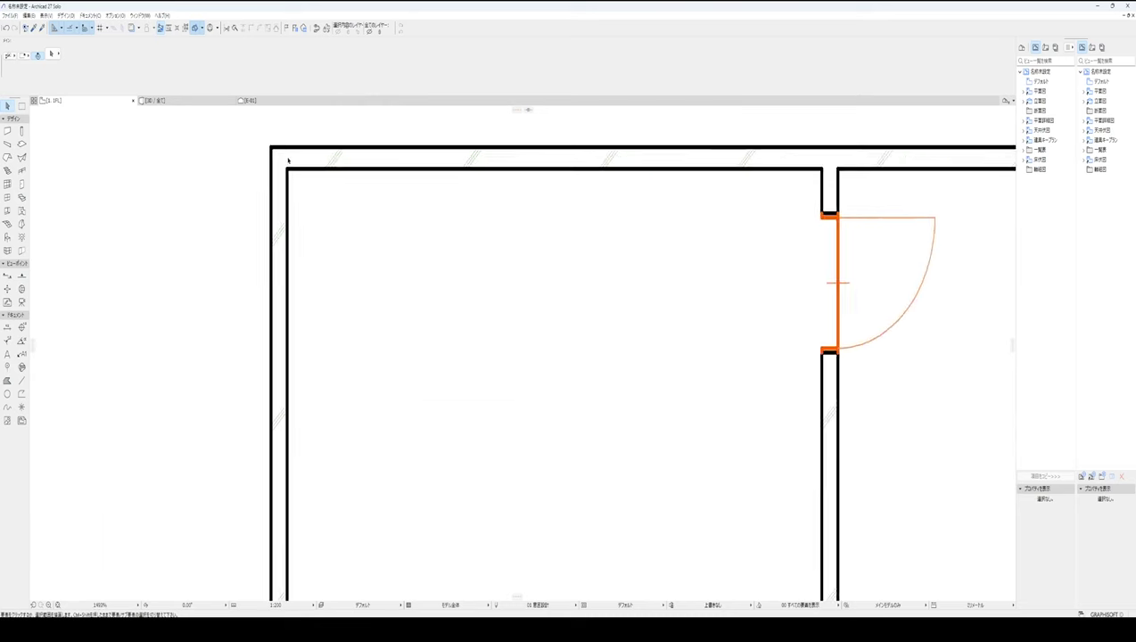
{"action": "scroll", "coordinate": [288, 160], "scroll_direction": "down", "scroll_amount": 2}
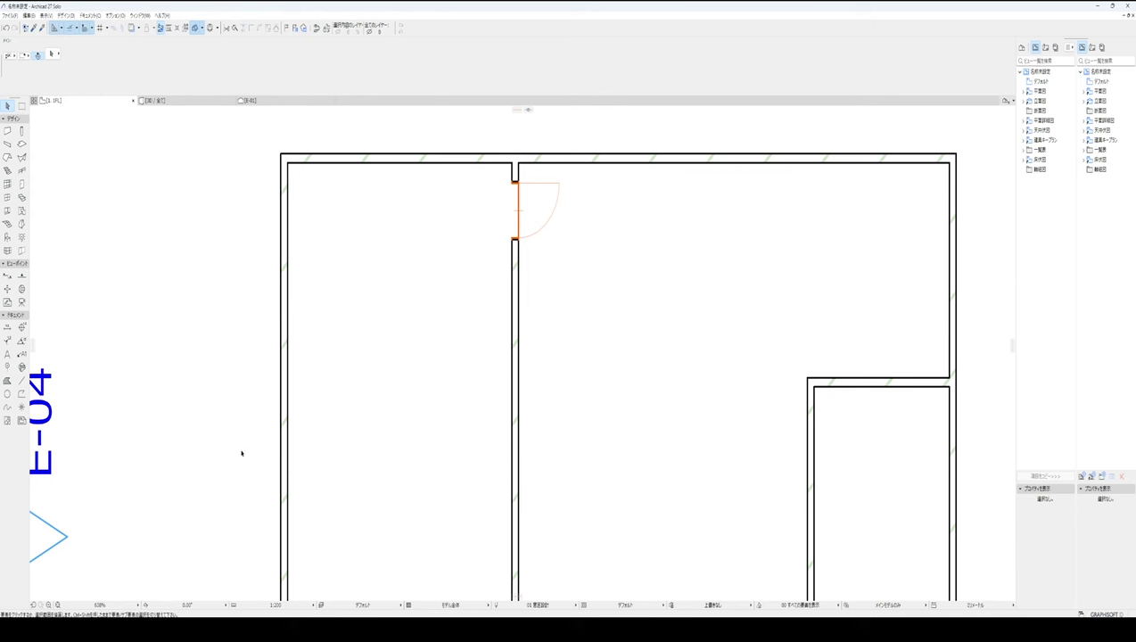
{"action": "right_click", "coordinate": [234, 291]}
{"action": "left_click", "coordinate": [245, 328]}
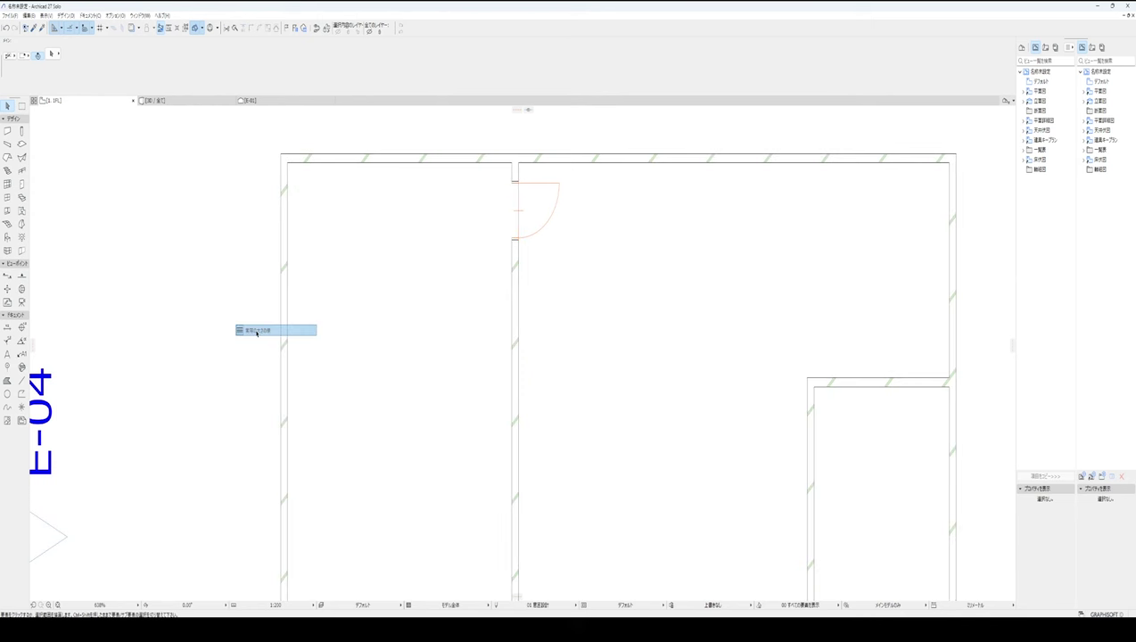
{"action": "right_click", "coordinate": [248, 217]}
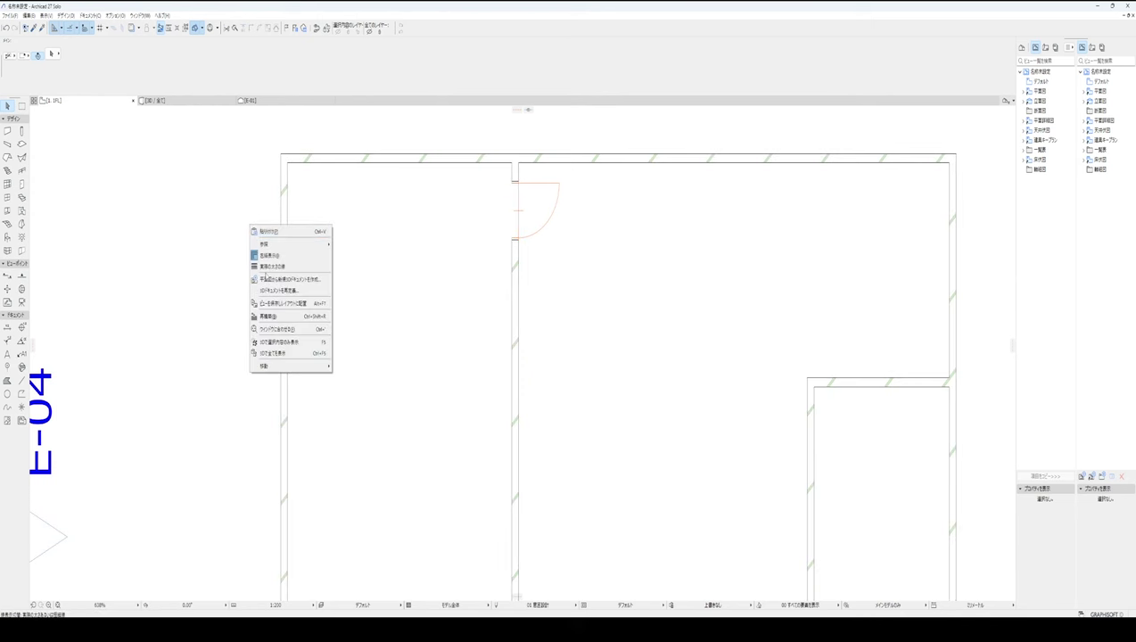
{"action": "left_click", "coordinate": [272, 267]}
Set the drawing scale to 1:500 and zoom to view the result
{"action": "left_click", "coordinate": [250, 605]}
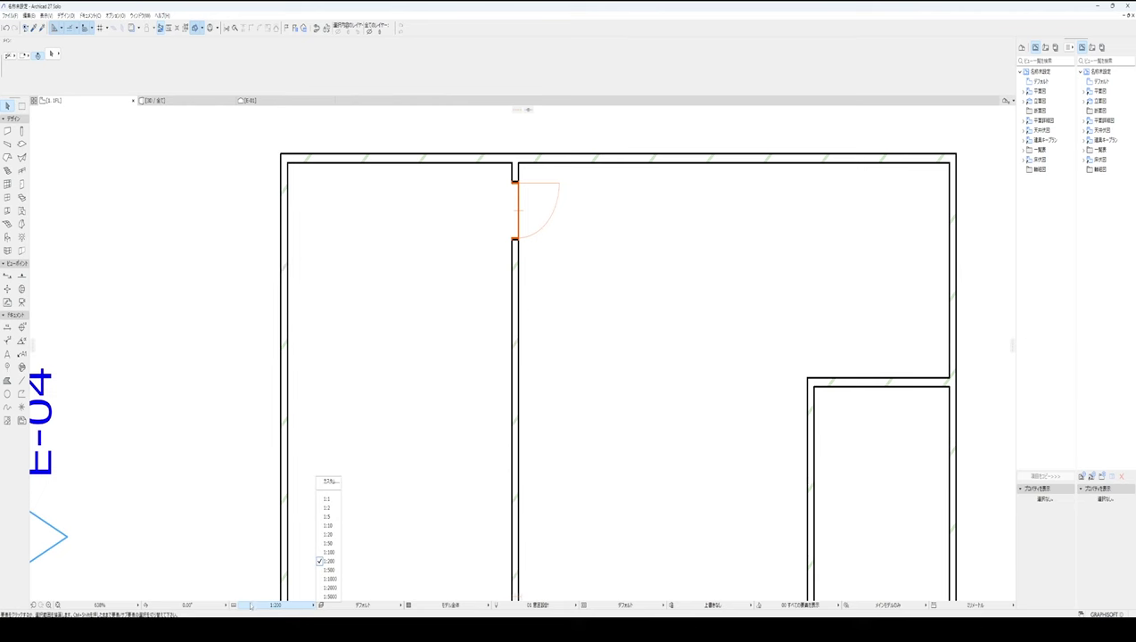
{"action": "left_click", "coordinate": [328, 570]}
{"action": "scroll", "coordinate": [388, 357], "scroll_direction": "up", "scroll_amount": 2}
{"action": "scroll", "coordinate": [451, 267], "scroll_direction": "up", "scroll_amount": 4}
{"action": "scroll", "coordinate": [457, 239], "scroll_direction": "down", "scroll_amount": 2}
{"action": "scroll", "coordinate": [541, 254], "scroll_direction": "down", "scroll_amount": 2}
{"action": "scroll", "coordinate": [540, 254], "scroll_direction": "up", "scroll_amount": 1}
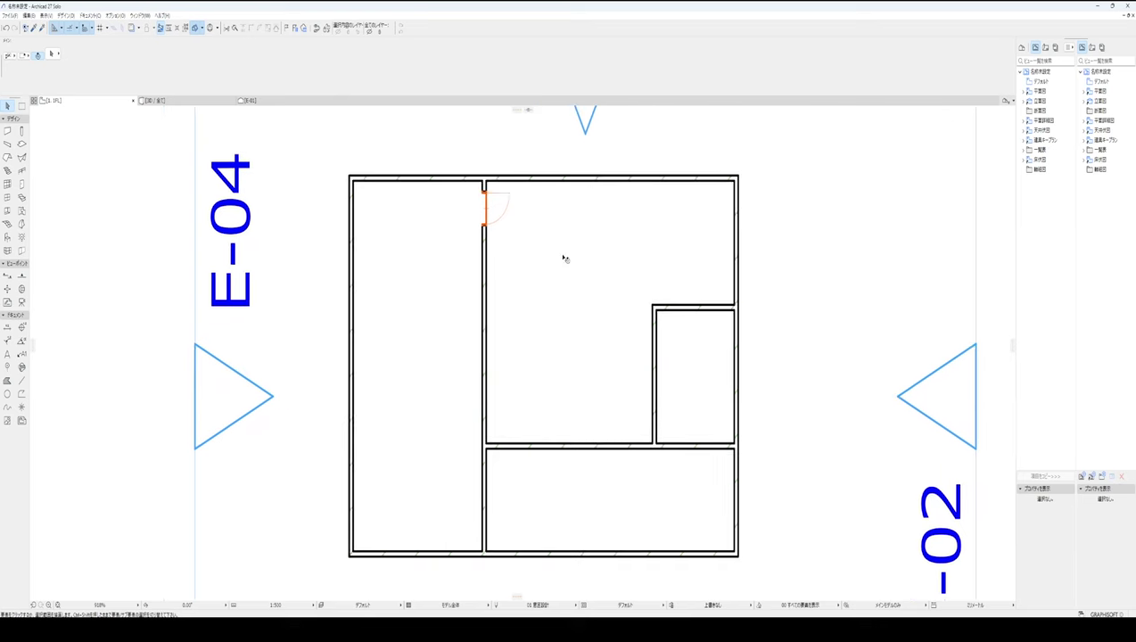
Change the drawing scale to 1:50 and pan the plan up and left
{"action": "right_click", "coordinate": [308, 244]}
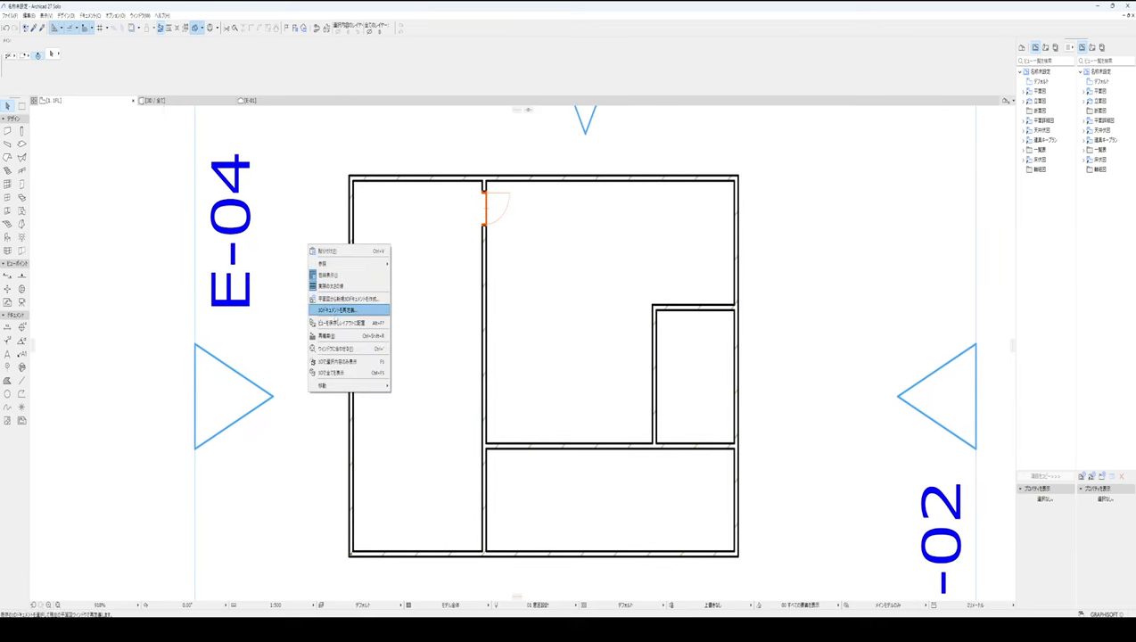
{"action": "left_click", "coordinate": [295, 597]}
{"action": "left_click", "coordinate": [314, 605]}
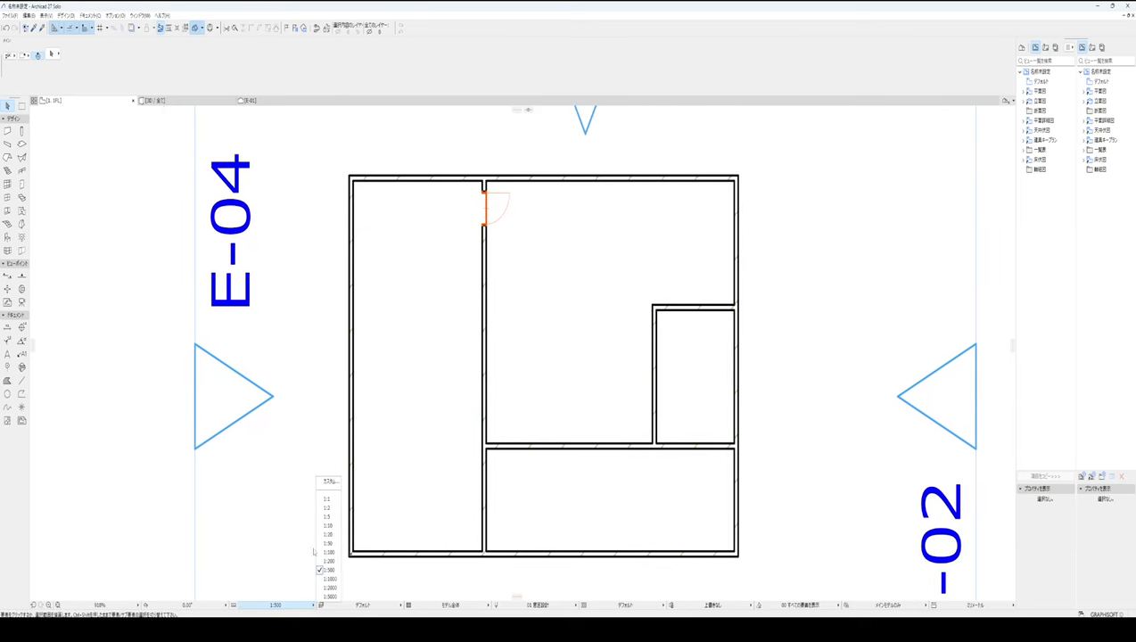
{"action": "left_click", "coordinate": [332, 548]}
{"action": "scroll", "coordinate": [428, 339], "scroll_direction": "down", "scroll_amount": 3}
{"action": "scroll", "coordinate": [445, 347], "scroll_direction": "down", "scroll_amount": 2}
{"action": "scroll", "coordinate": [449, 334], "scroll_direction": "down", "scroll_amount": 1}
{"action": "scroll", "coordinate": [294, 325], "scroll_direction": "up", "scroll_amount": 2}
{"action": "scroll", "coordinate": [325, 327], "scroll_direction": "up", "scroll_amount": 1}
{"action": "scroll", "coordinate": [355, 431], "scroll_direction": "up", "scroll_amount": 1}
{"action": "scroll", "coordinate": [327, 401], "scroll_direction": "down", "scroll_amount": 2}
{"action": "middle_click_drag", "start_coordinate": [361, 370], "coordinate": [352, 327]}
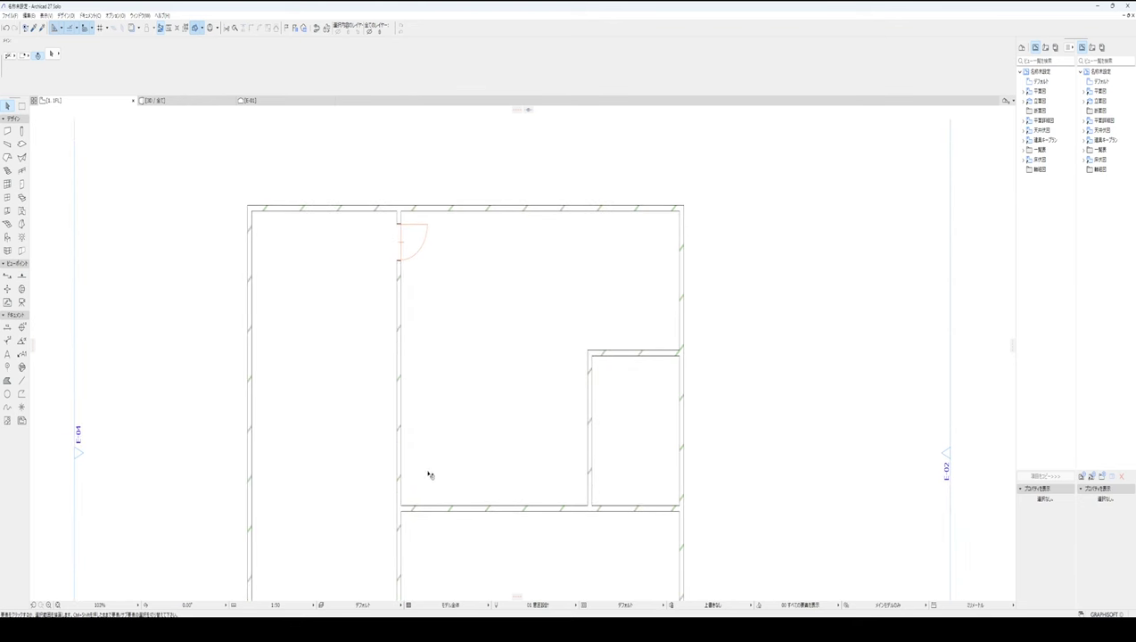
{"action": "scroll", "coordinate": [351, 383], "scroll_direction": "down", "scroll_amount": 2}
{"action": "scroll", "coordinate": [392, 277], "scroll_direction": "up", "scroll_amount": 2}
{"action": "scroll", "coordinate": [401, 271], "scroll_direction": "up", "scroll_amount": 1}
{"action": "scroll", "coordinate": [393, 235], "scroll_direction": "up", "scroll_amount": 1}
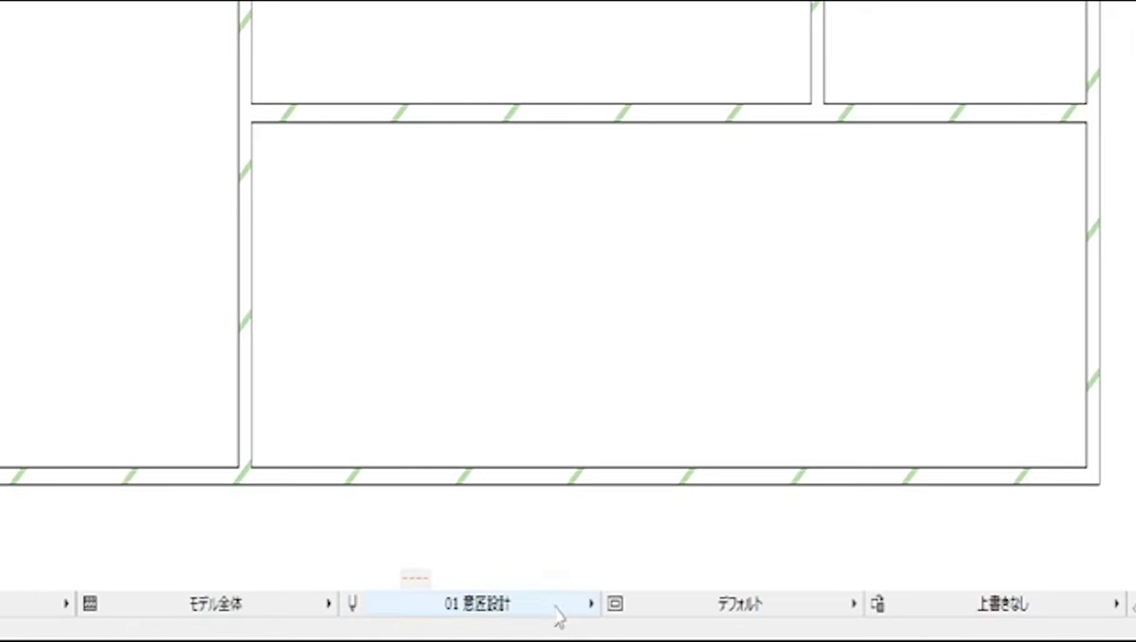
Apply the 03 意匠設計_詳細図 pen set, then toggle True Line Weight off and back on
{"action": "left_click", "coordinate": [562, 606]}
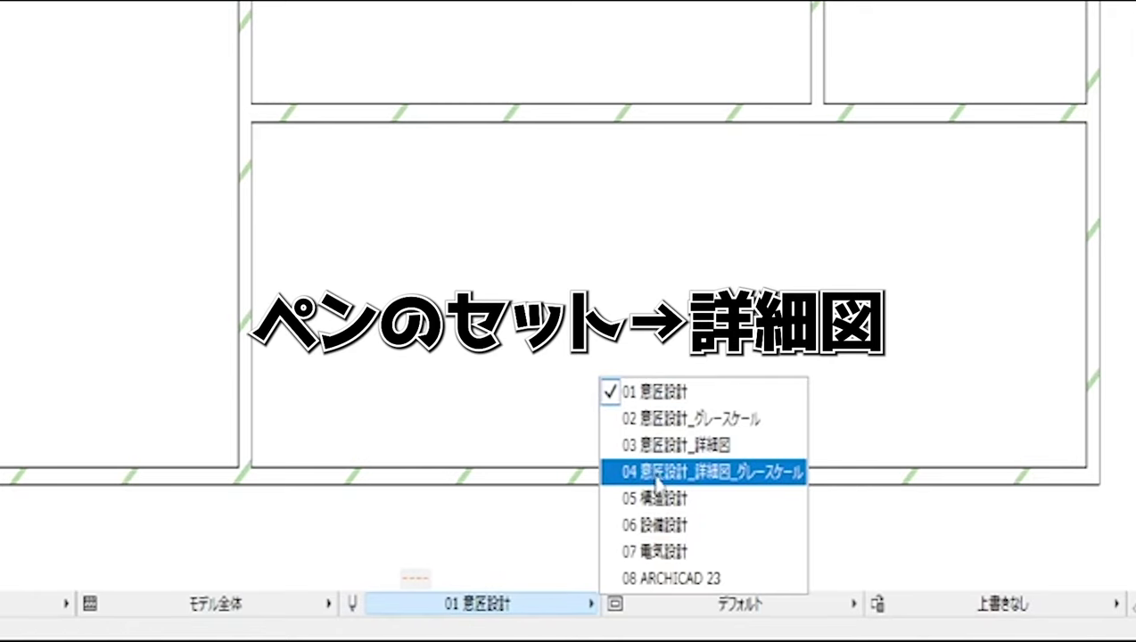
{"action": "left_click", "coordinate": [701, 458]}
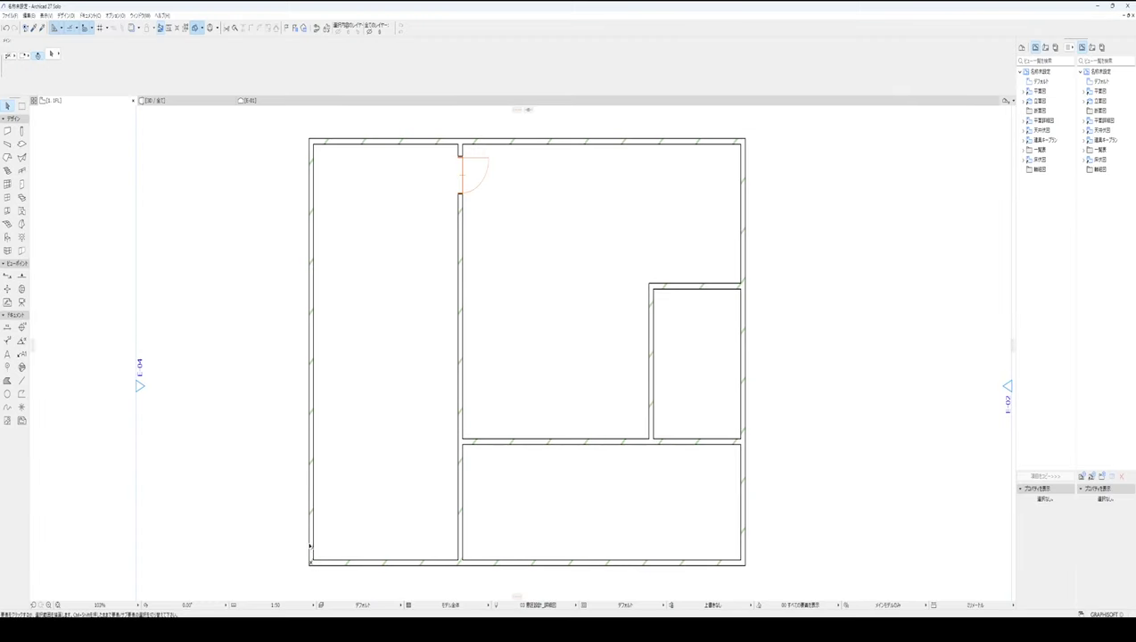
{"action": "right_click", "coordinate": [234, 567]}
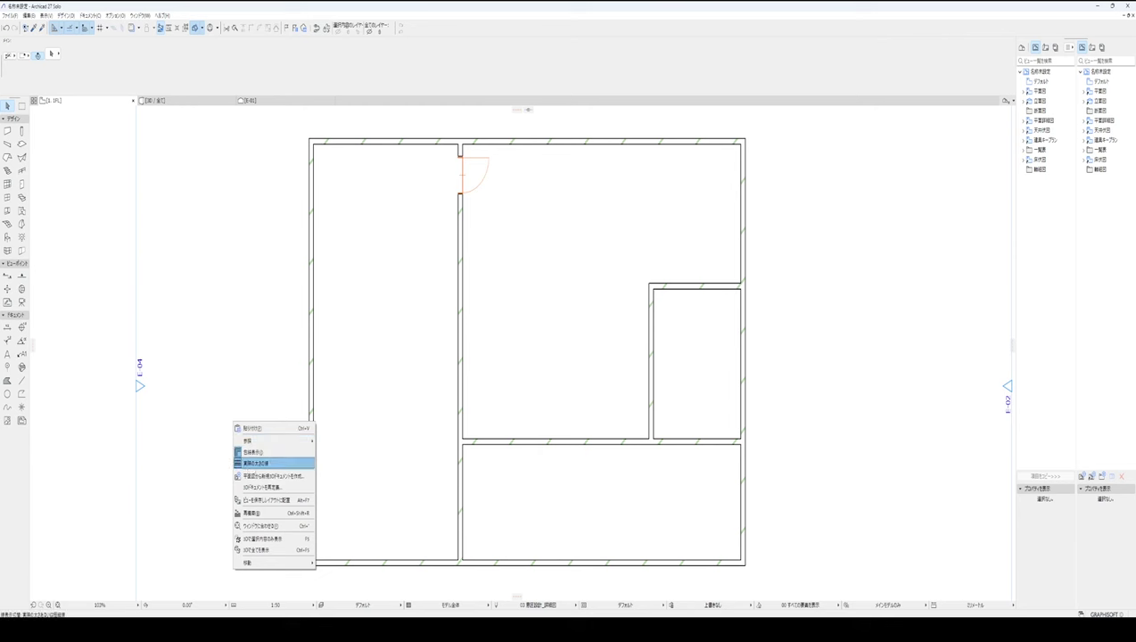
{"action": "left_click", "coordinate": [283, 463]}
{"action": "right_click", "coordinate": [249, 462]}
{"action": "left_click", "coordinate": [285, 502]}
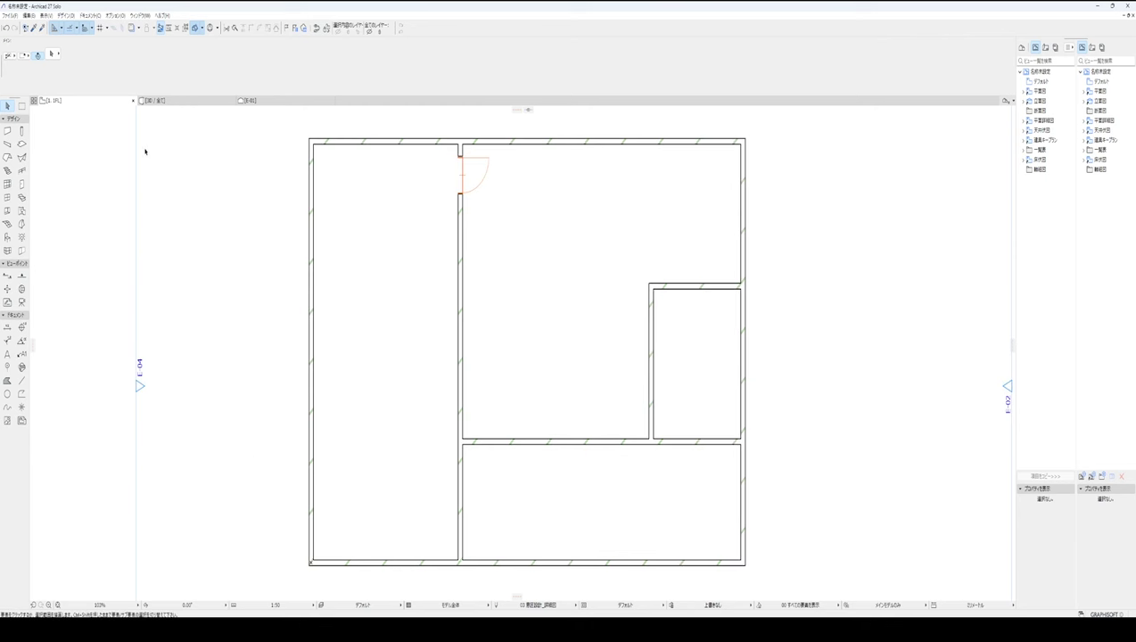
Draw a short vertical wall in the upper room with Top Link リンクなし and height 900
{"action": "left_click", "coordinate": [7, 130]}
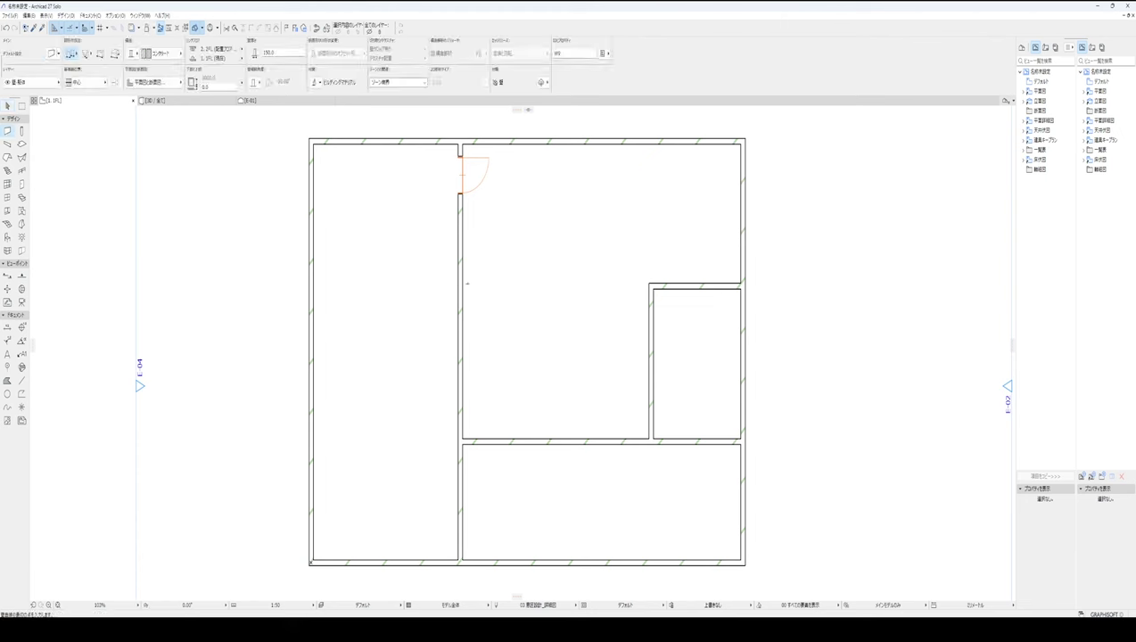
{"action": "left_click", "coordinate": [563, 230]}
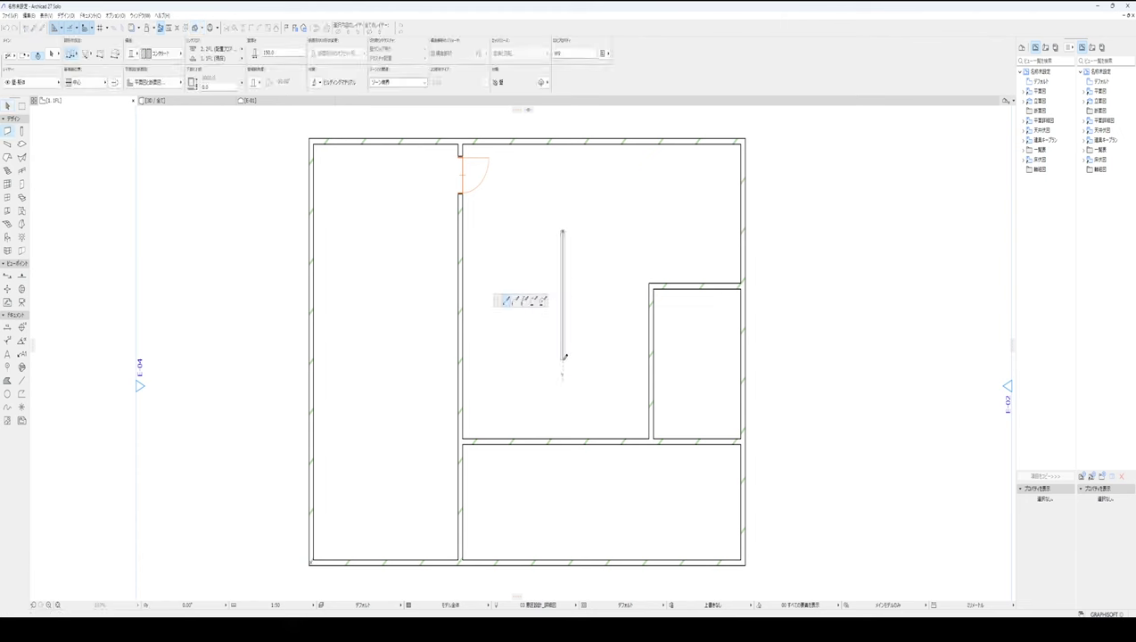
{"action": "left_click", "coordinate": [562, 360]}
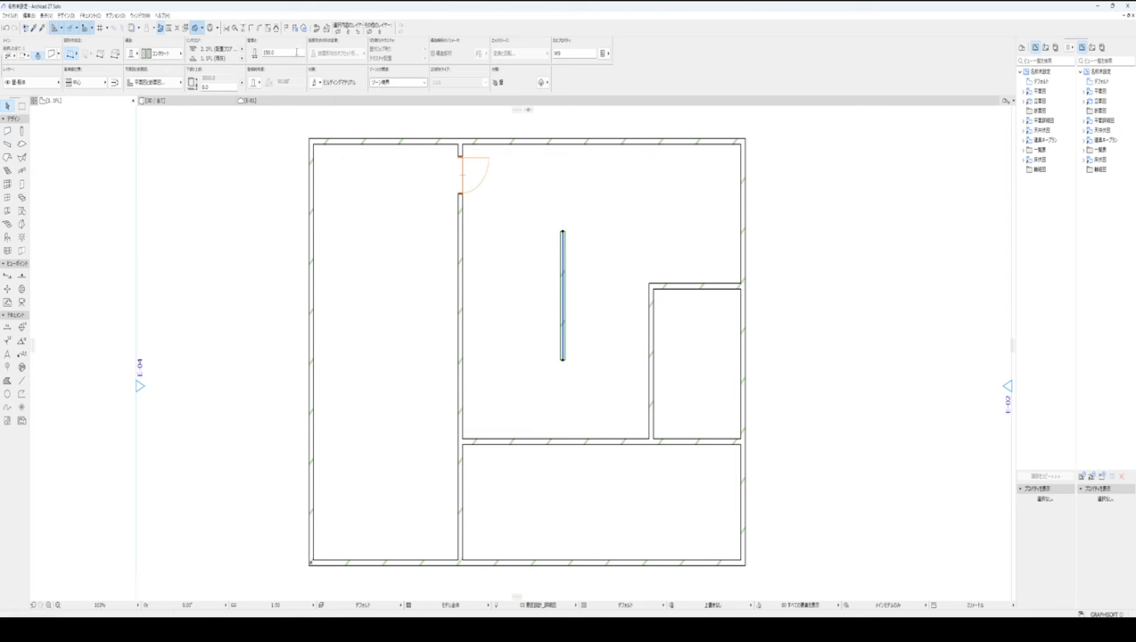
{"action": "left_click", "coordinate": [242, 49]}
{"action": "left_click", "coordinate": [241, 49]}
{"action": "left_click", "coordinate": [241, 49]}
{"action": "left_click", "coordinate": [260, 74]}
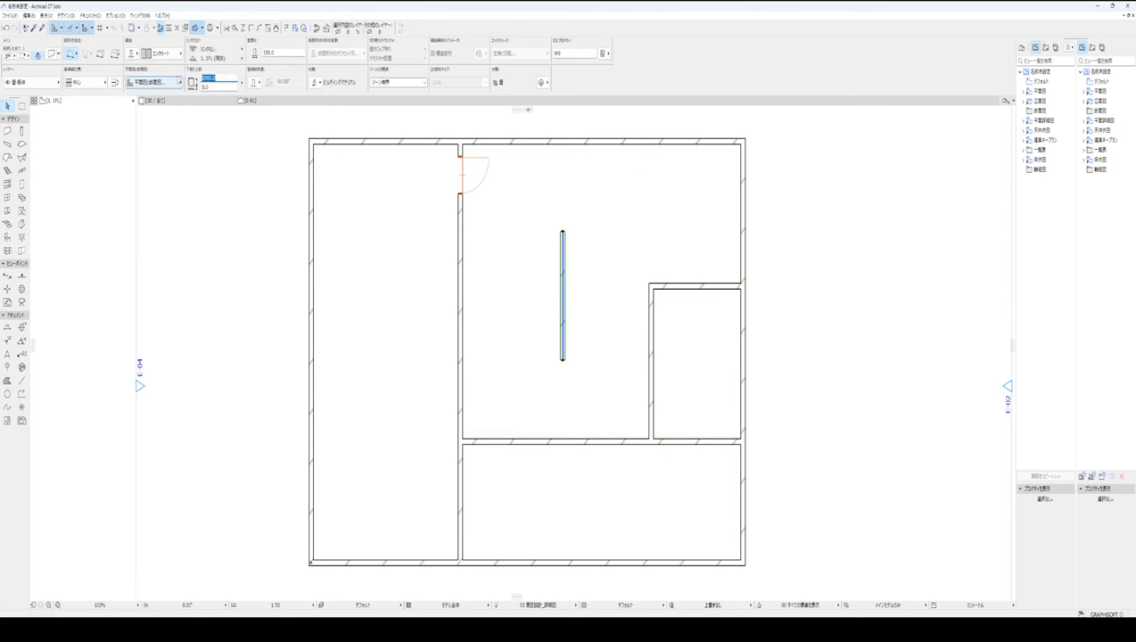
{"action": "type", "text": "900"}
{"action": "key", "text": "Return"}
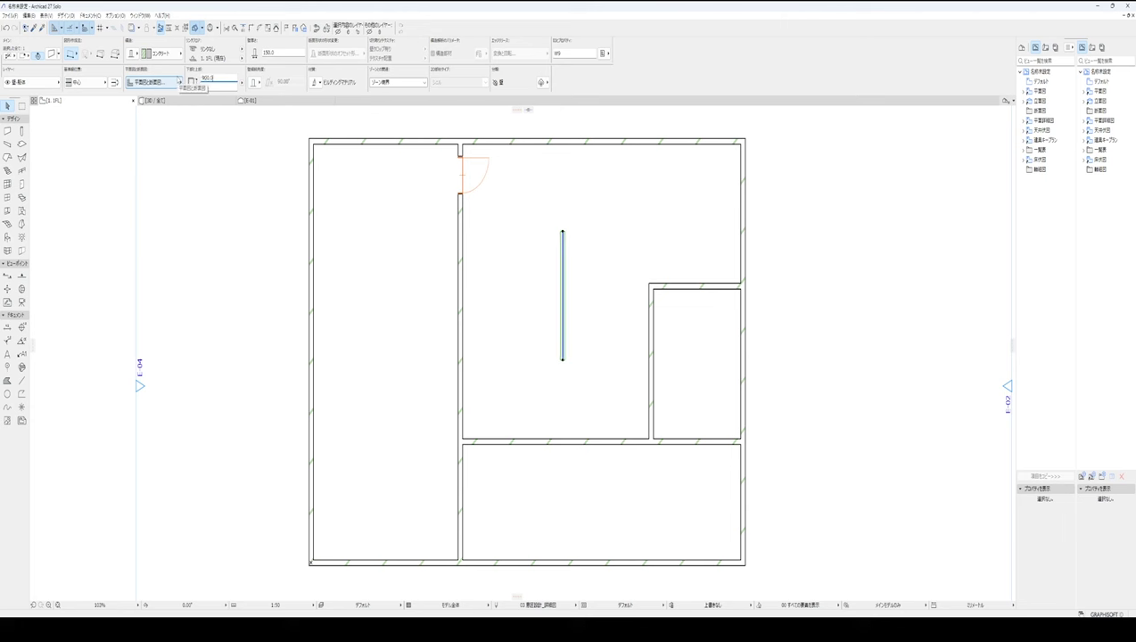
{"action": "left_click", "coordinate": [226, 214]}
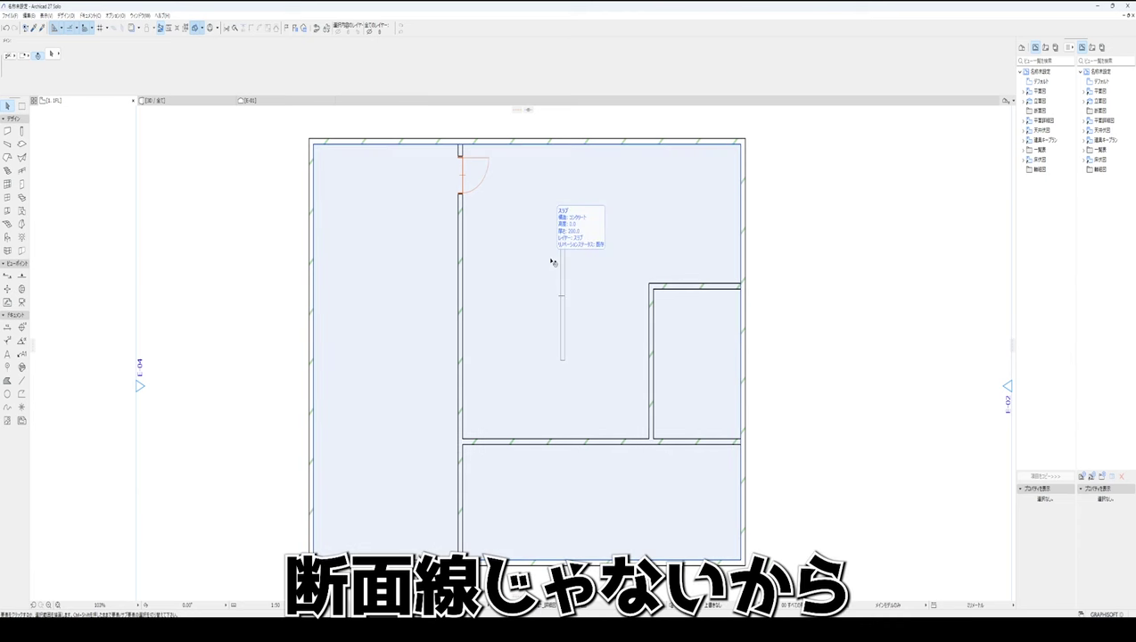
{"action": "scroll", "coordinate": [556, 258], "scroll_direction": "up", "scroll_amount": 1}
{"action": "scroll", "coordinate": [565, 235], "scroll_direction": "down", "scroll_amount": 2}
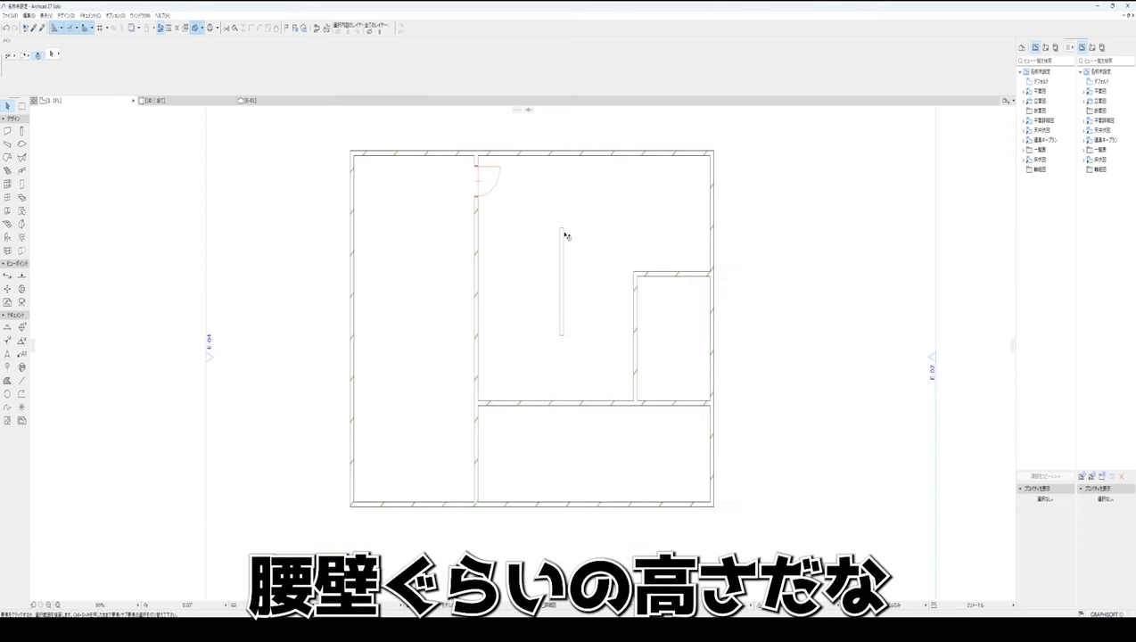
{"action": "scroll", "coordinate": [566, 235], "scroll_direction": "up", "scroll_amount": 2}
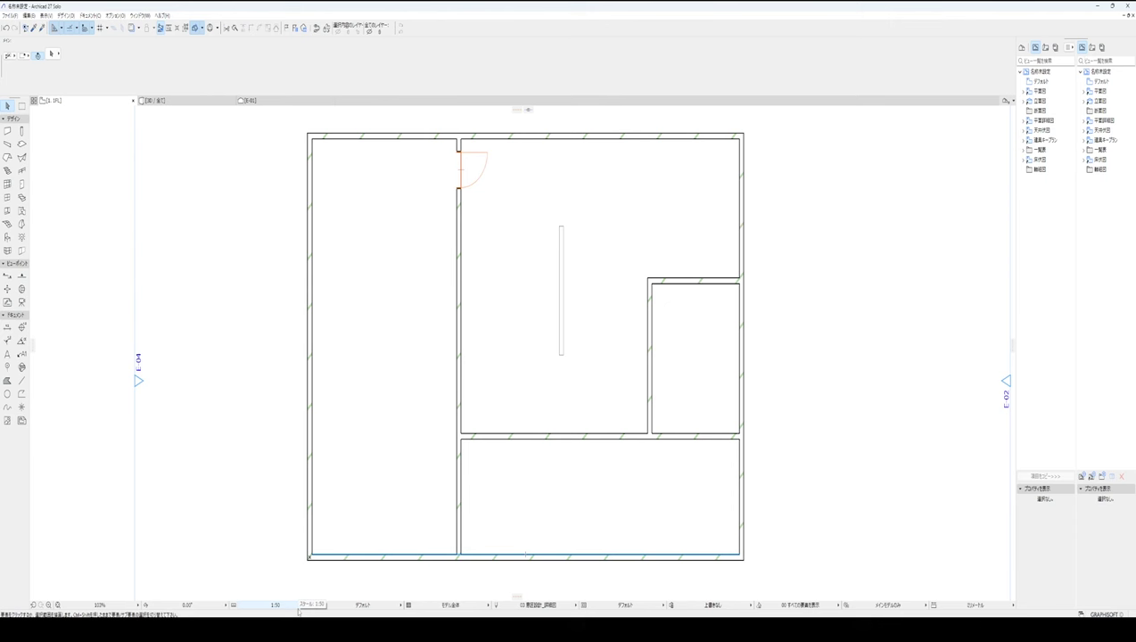
Bring up Pens & Colors (Model View) and inspect opening pen 3's width
{"action": "left_click", "coordinate": [558, 609]}
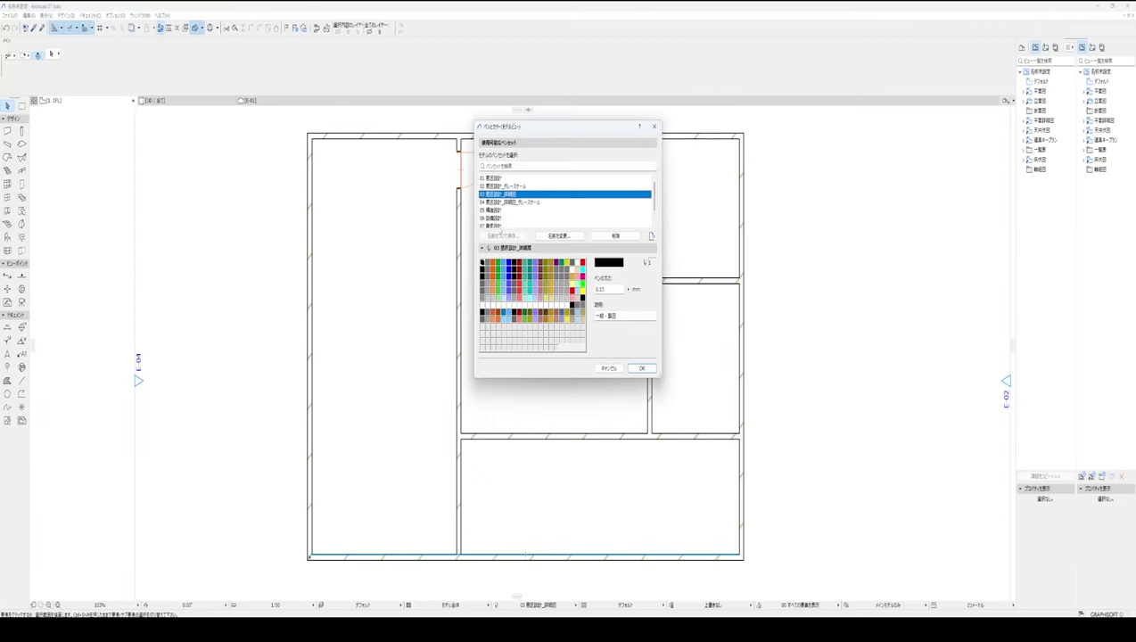
{"action": "left_click", "coordinate": [486, 262]}
{"action": "left_click", "coordinate": [492, 262]}
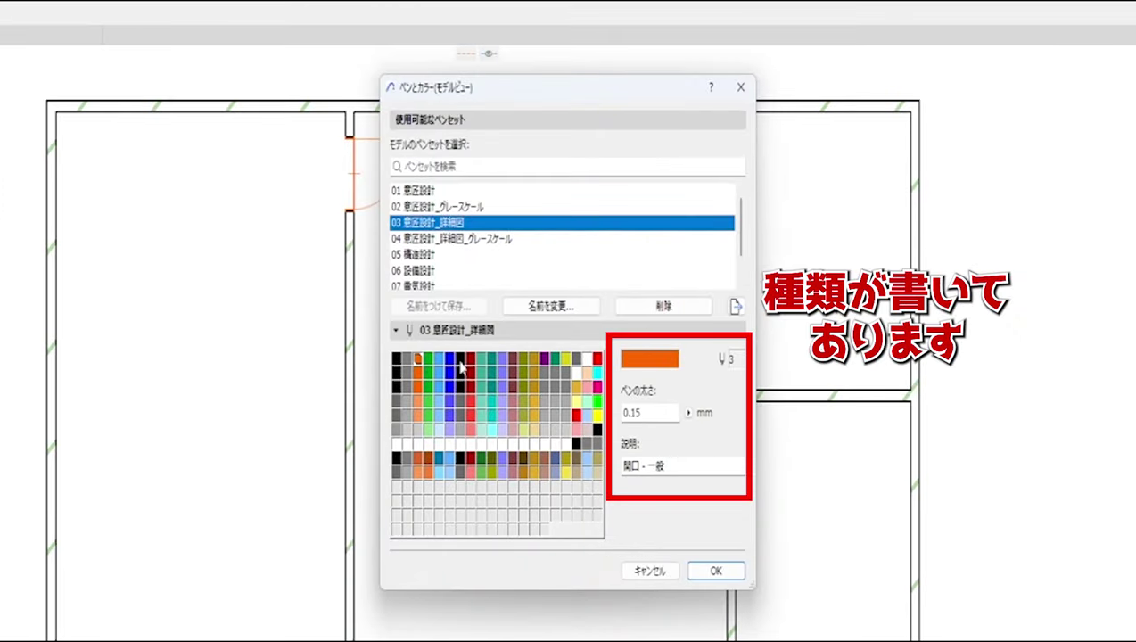
Compare the widths of wall pen 7, column pen 8, slab pen 9 and beam pen 10
{"action": "left_click", "coordinate": [450, 359]}
{"action": "left_click", "coordinate": [460, 359]}
{"action": "left_click", "coordinate": [460, 385]}
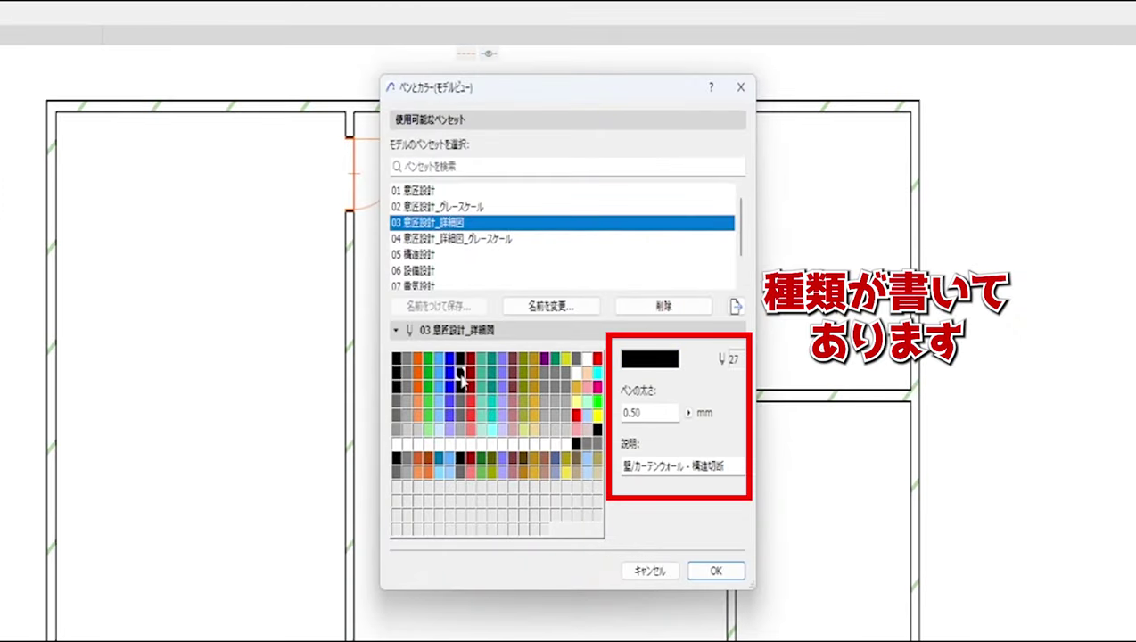
{"action": "left_click", "coordinate": [460, 359]}
{"action": "left_click", "coordinate": [480, 360]}
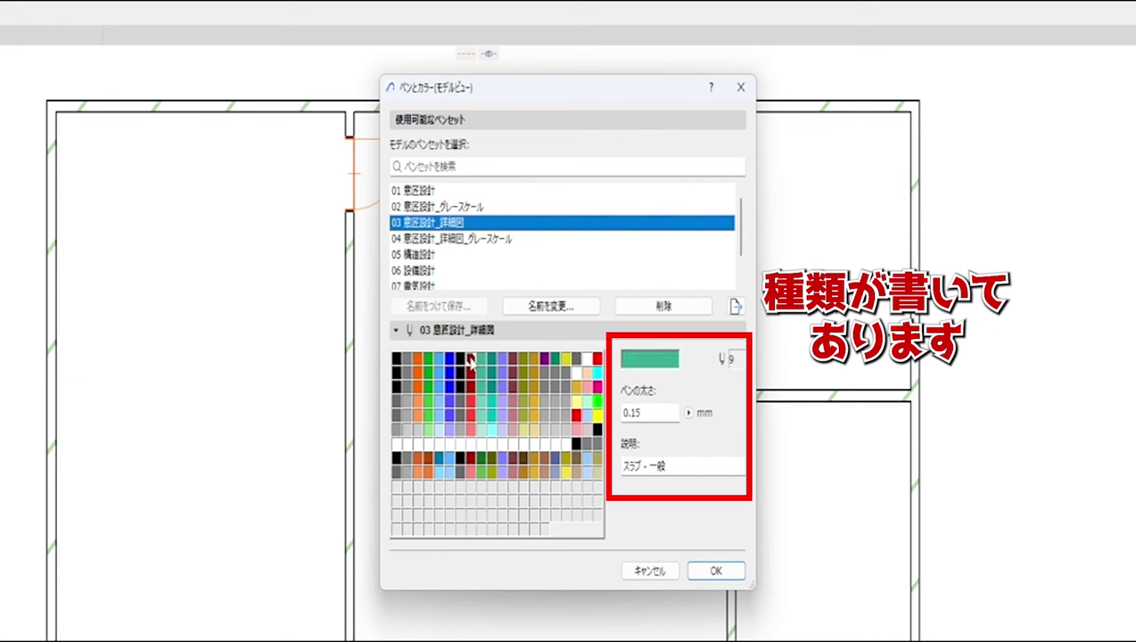
{"action": "left_click", "coordinate": [471, 359]}
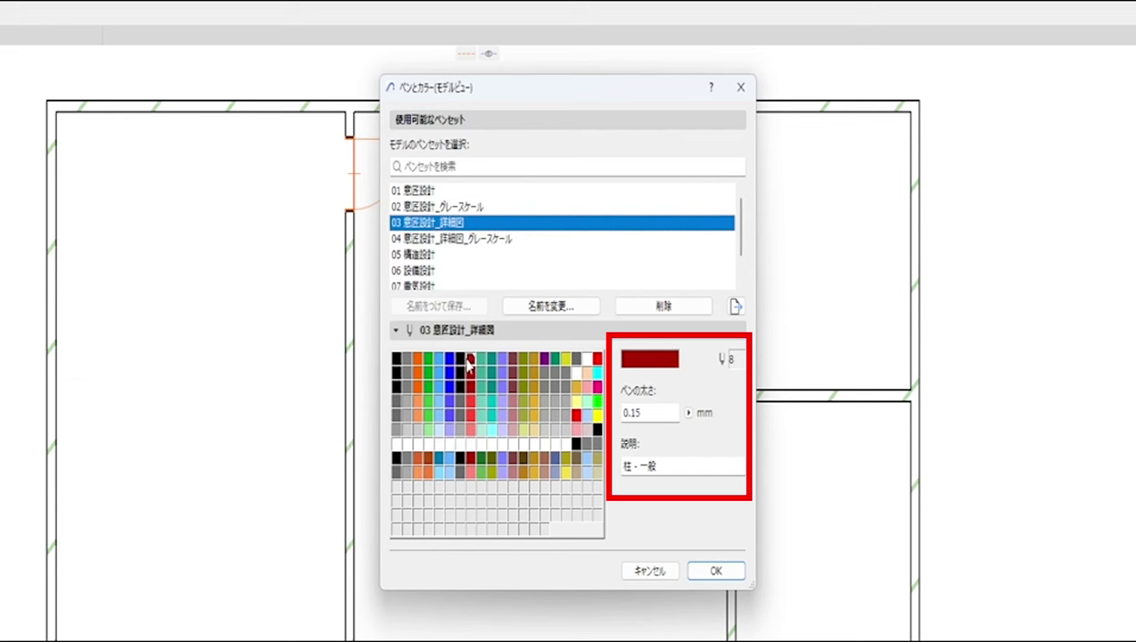
{"action": "left_click", "coordinate": [460, 358]}
{"action": "left_click", "coordinate": [489, 359]}
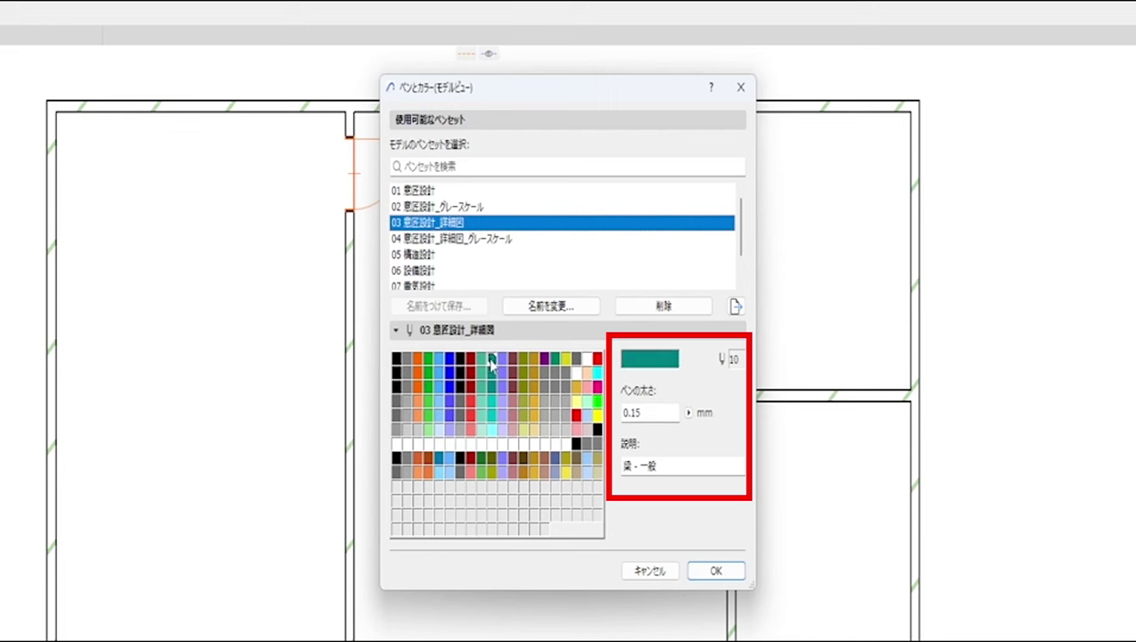
{"action": "left_click", "coordinate": [502, 358]}
{"action": "left_click", "coordinate": [481, 359]}
{"action": "left_click", "coordinate": [460, 359]}
{"action": "left_click", "coordinate": [481, 358]}
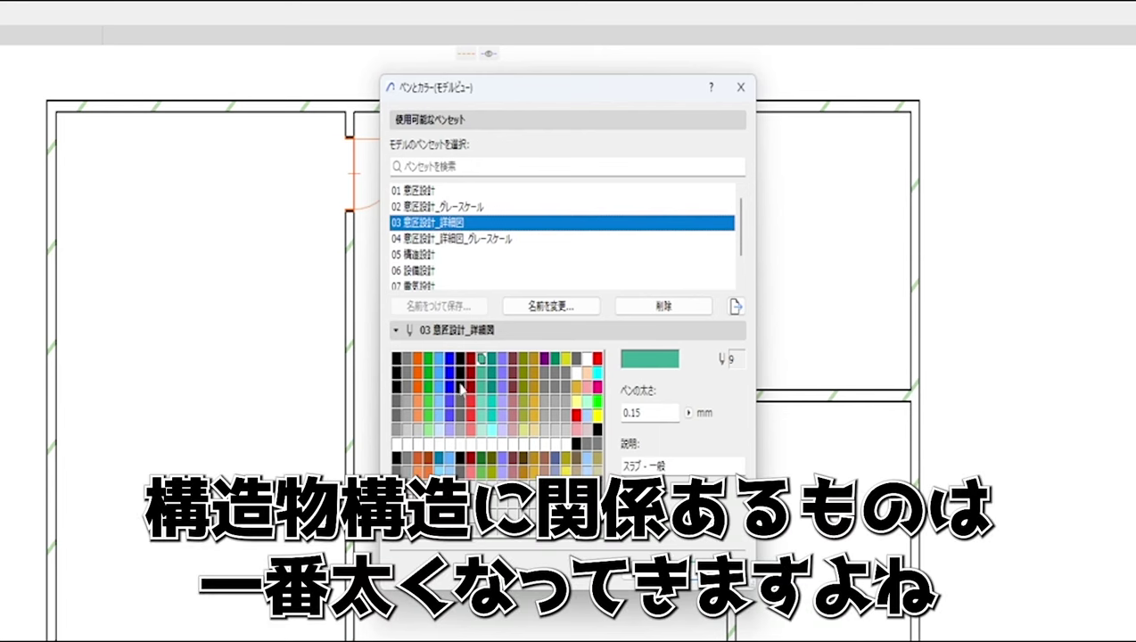
Review the cut-structure pens 25 to 28, including cut wall pen 27 at 0.50 mm
{"action": "left_click", "coordinate": [461, 360]}
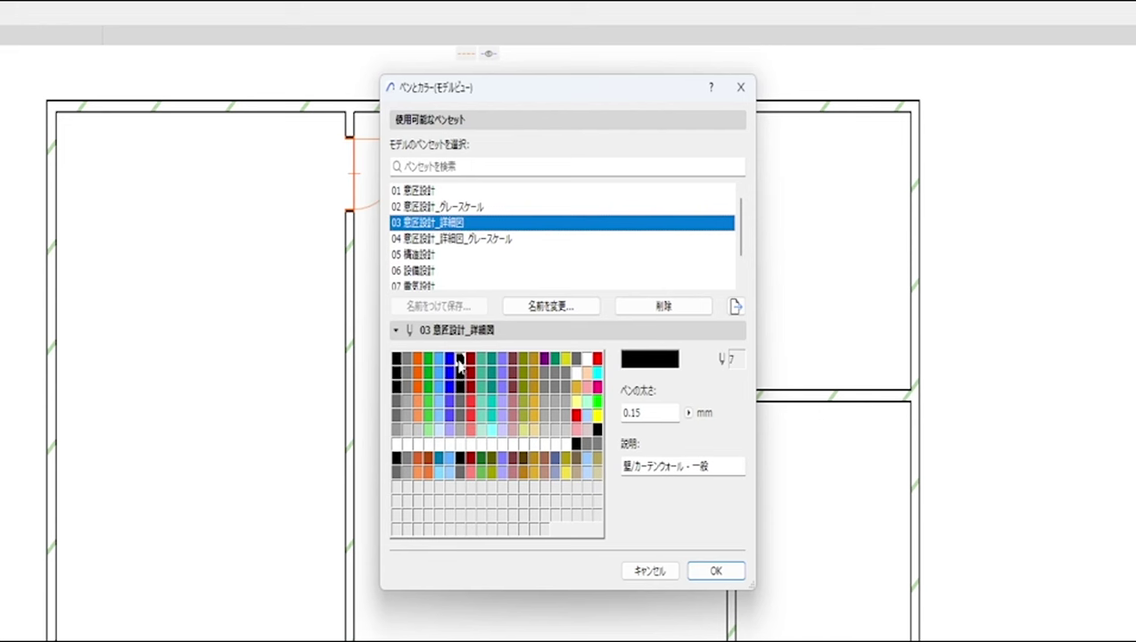
{"action": "left_click", "coordinate": [460, 373]}
{"action": "left_click", "coordinate": [449, 373]}
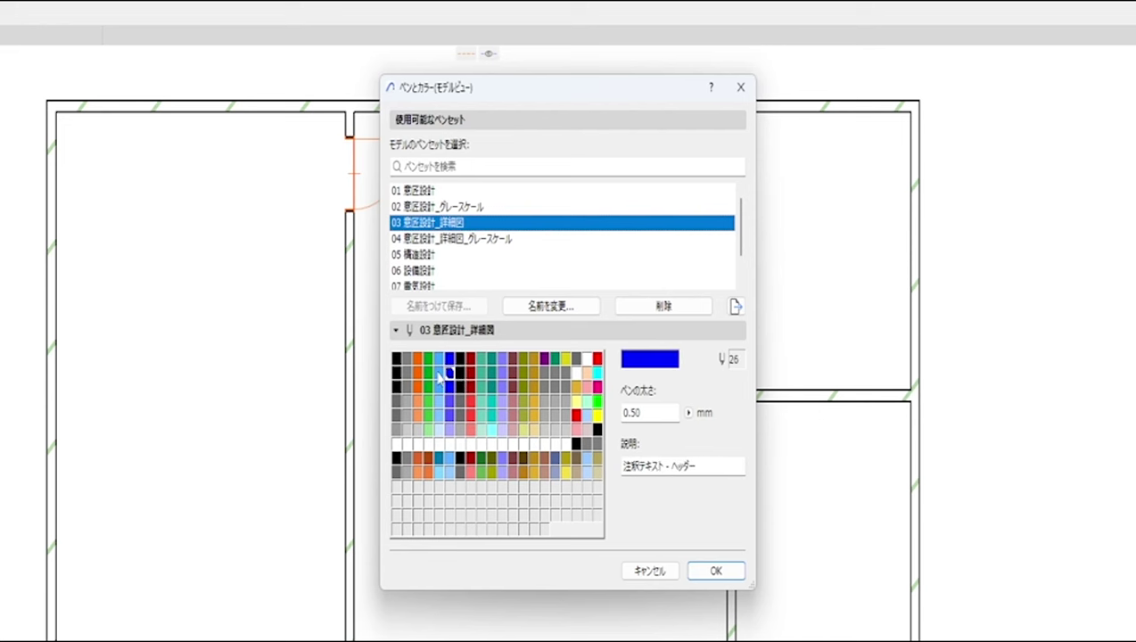
{"action": "left_click", "coordinate": [439, 373]}
{"action": "left_click", "coordinate": [428, 374]}
{"action": "left_click", "coordinate": [417, 374]}
{"action": "left_click", "coordinate": [428, 374]}
{"action": "left_click", "coordinate": [439, 374]}
{"action": "left_click", "coordinate": [449, 373]}
{"action": "left_click", "coordinate": [461, 373]}
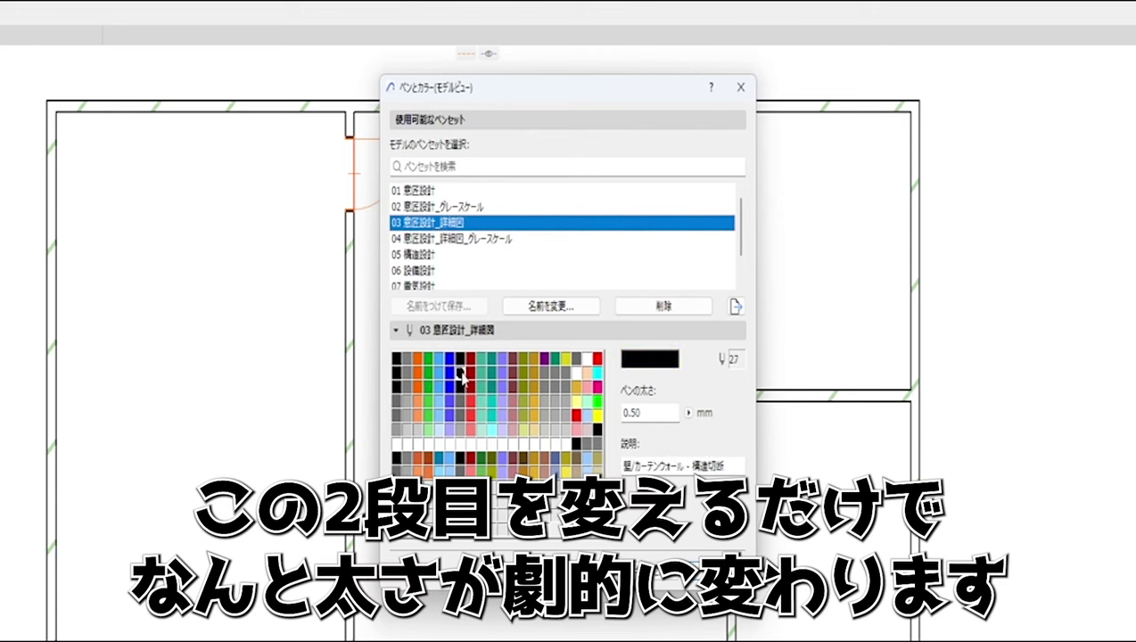
{"action": "left_click", "coordinate": [471, 373]}
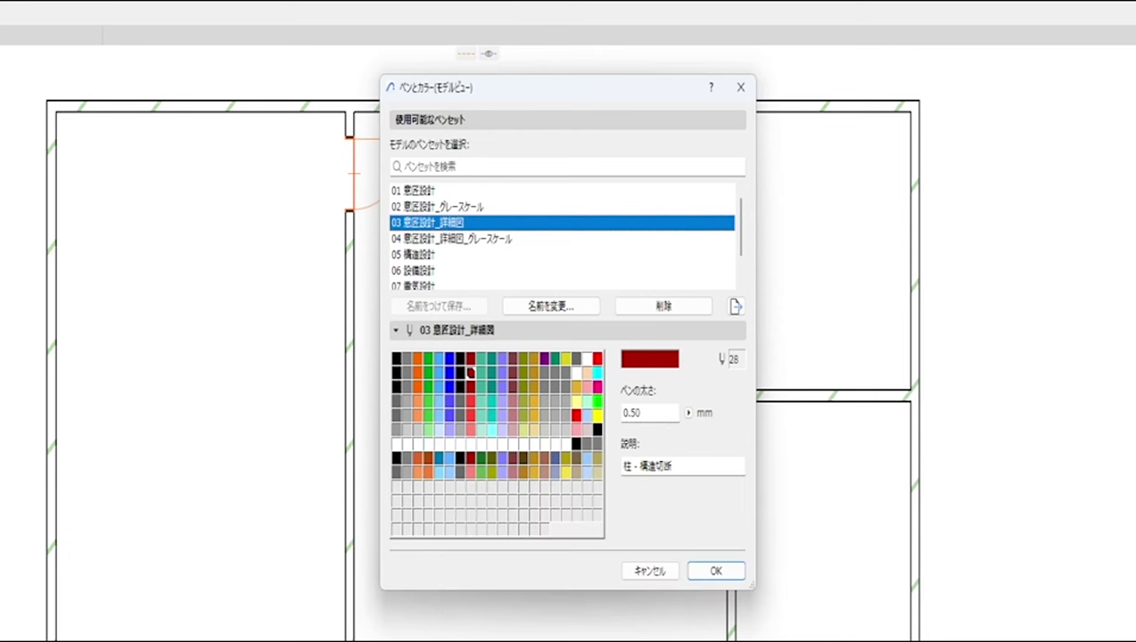
Inspect general cut pen 21 and 2D element cut pen 22
{"action": "left_click", "coordinate": [397, 375]}
{"action": "left_click", "coordinate": [399, 375]}
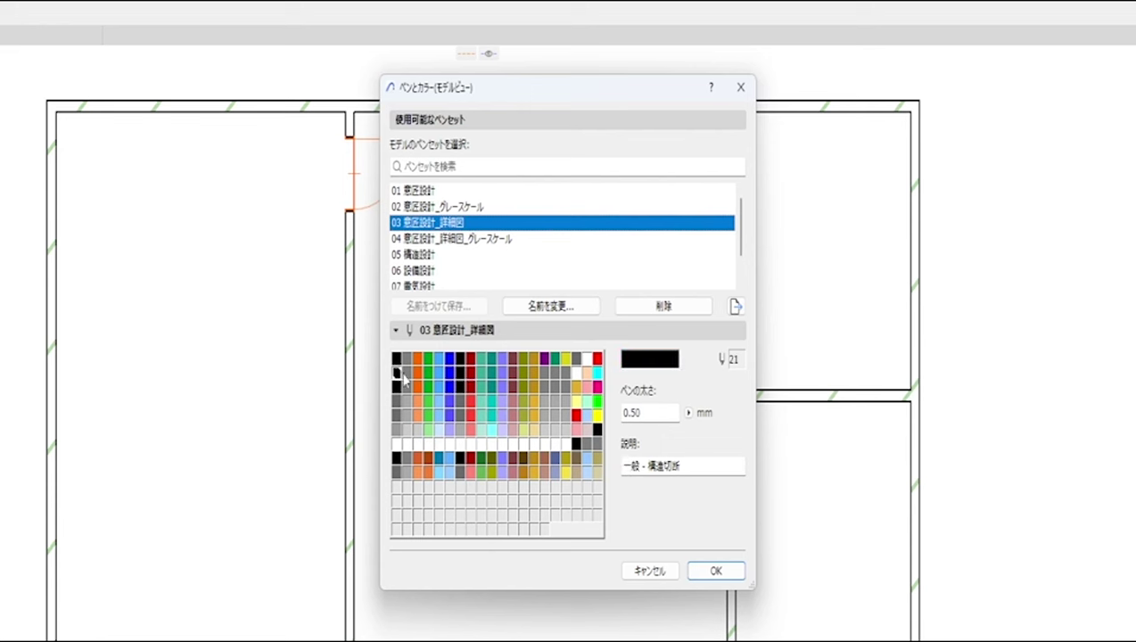
{"action": "left_click", "coordinate": [407, 376]}
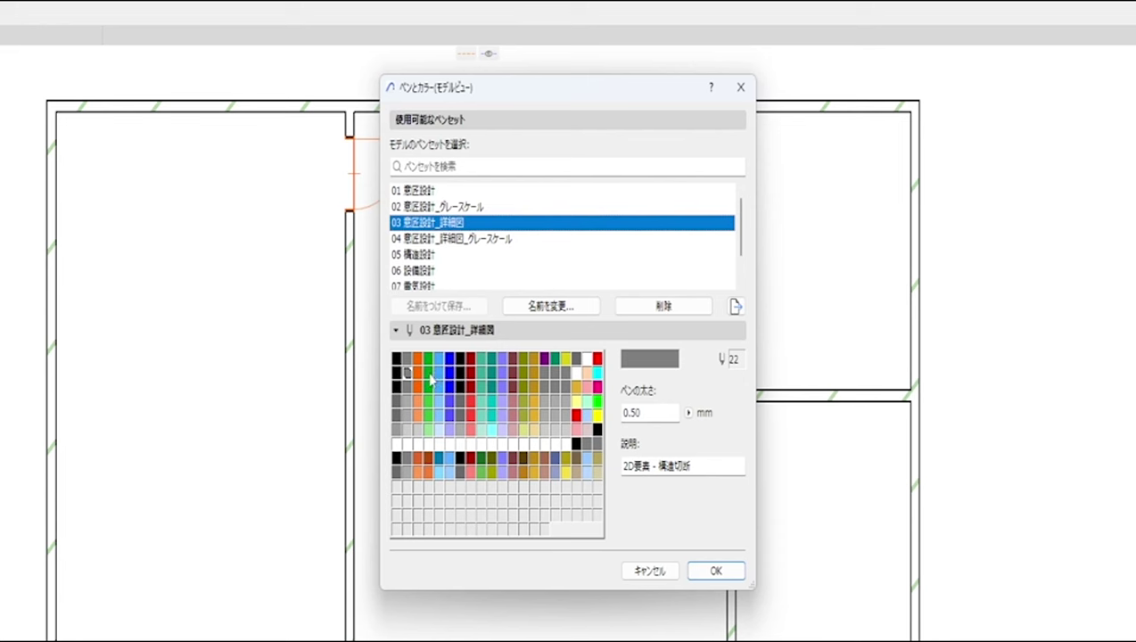
Change cut wall pen 27's weight from 0.50 to 1.00 mm and apply the changes
{"action": "left_click", "coordinate": [461, 372]}
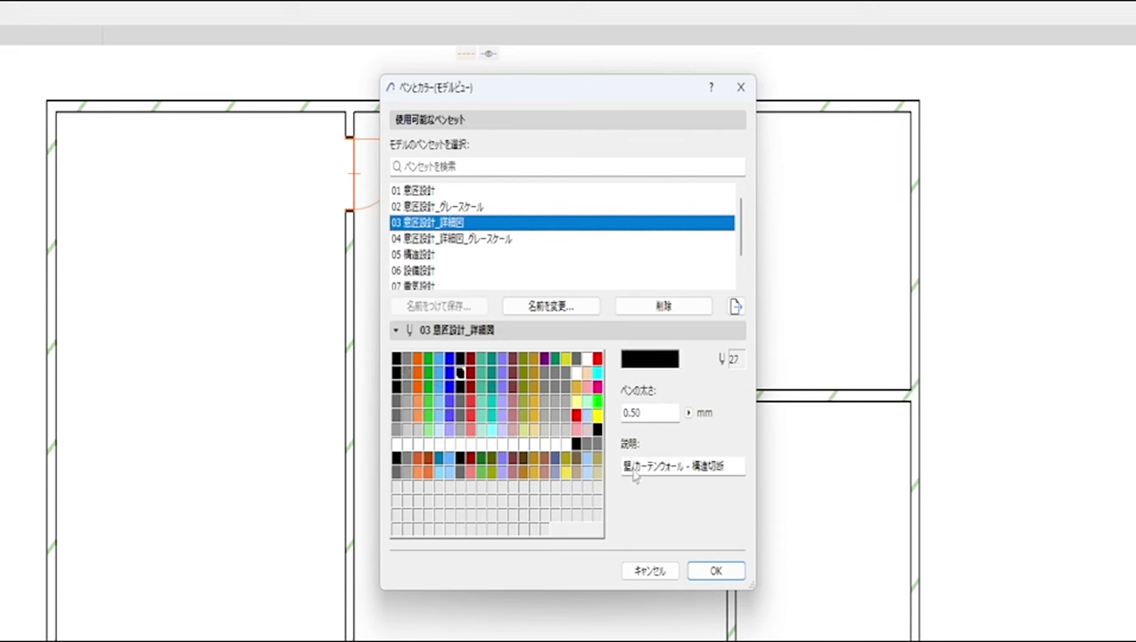
{"action": "double_click", "coordinate": [647, 413]}
{"action": "type", "text": "1"}
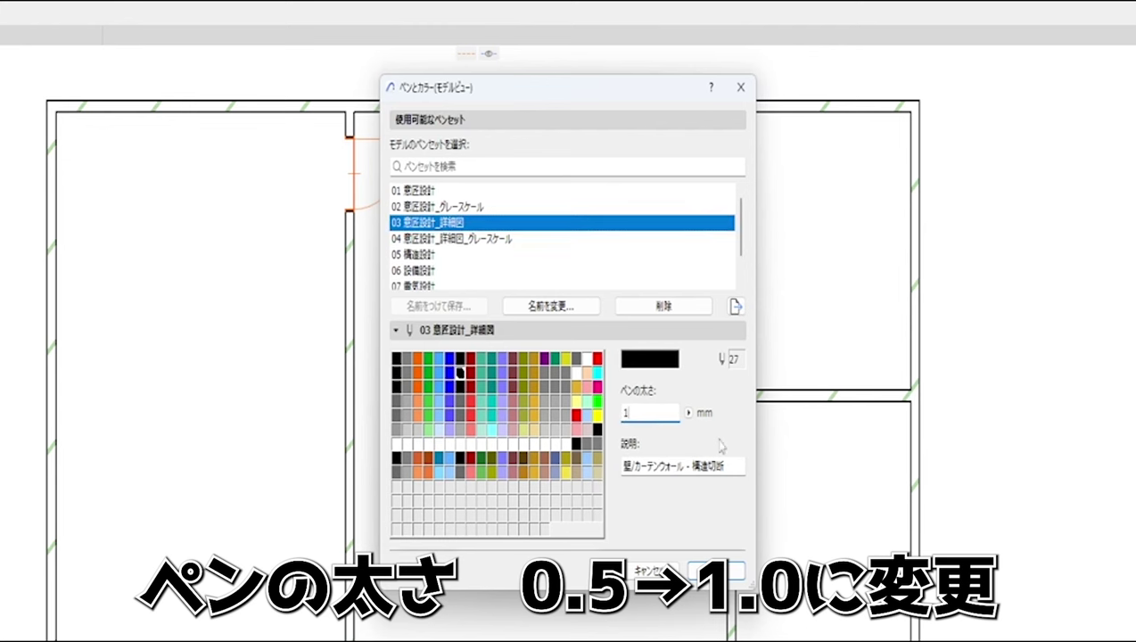
{"action": "key", "text": "Tab"}
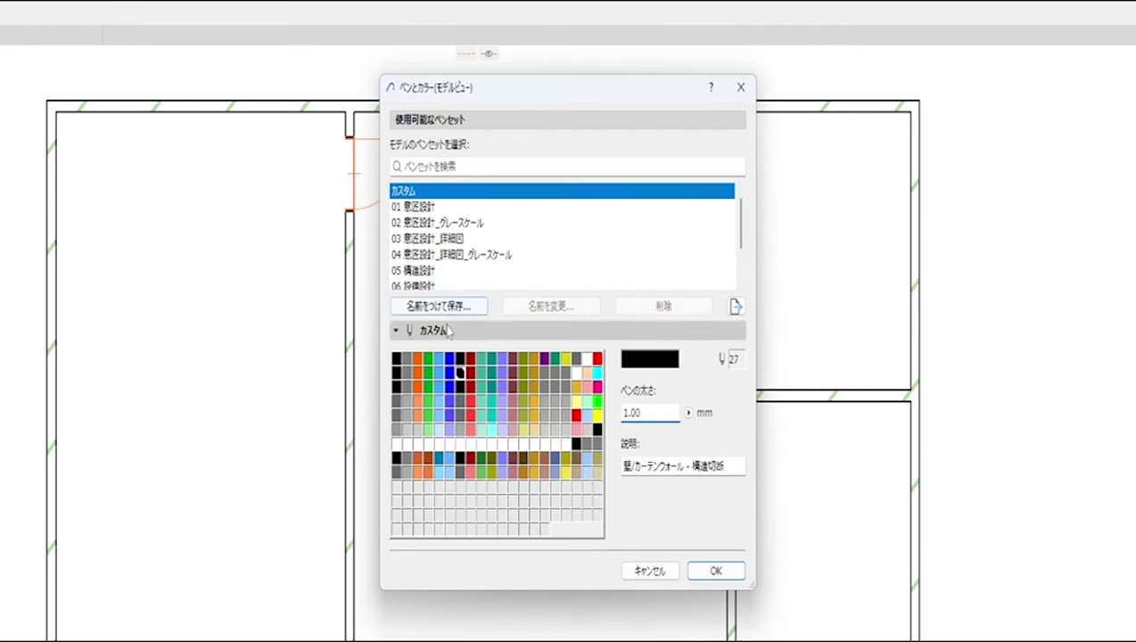
{"action": "left_click", "coordinate": [714, 573]}
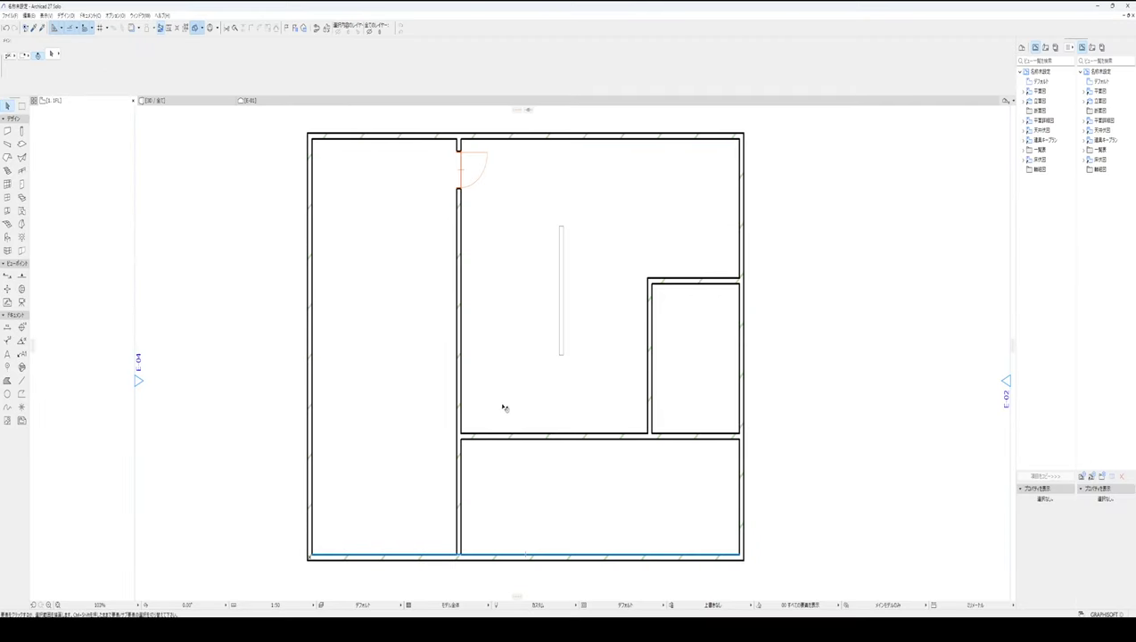
Set the drawing scale to 1:20 and reopen the model-view Pens & Colors settings
{"action": "left_click", "coordinate": [300, 607]}
{"action": "left_click", "coordinate": [327, 537]}
{"action": "scroll", "coordinate": [321, 374], "scroll_direction": "up", "scroll_amount": 2}
{"action": "scroll", "coordinate": [348, 325], "scroll_direction": "up", "scroll_amount": 1}
{"action": "scroll", "coordinate": [373, 304], "scroll_direction": "down", "scroll_amount": 1}
{"action": "scroll", "coordinate": [367, 309], "scroll_direction": "up", "scroll_amount": 1}
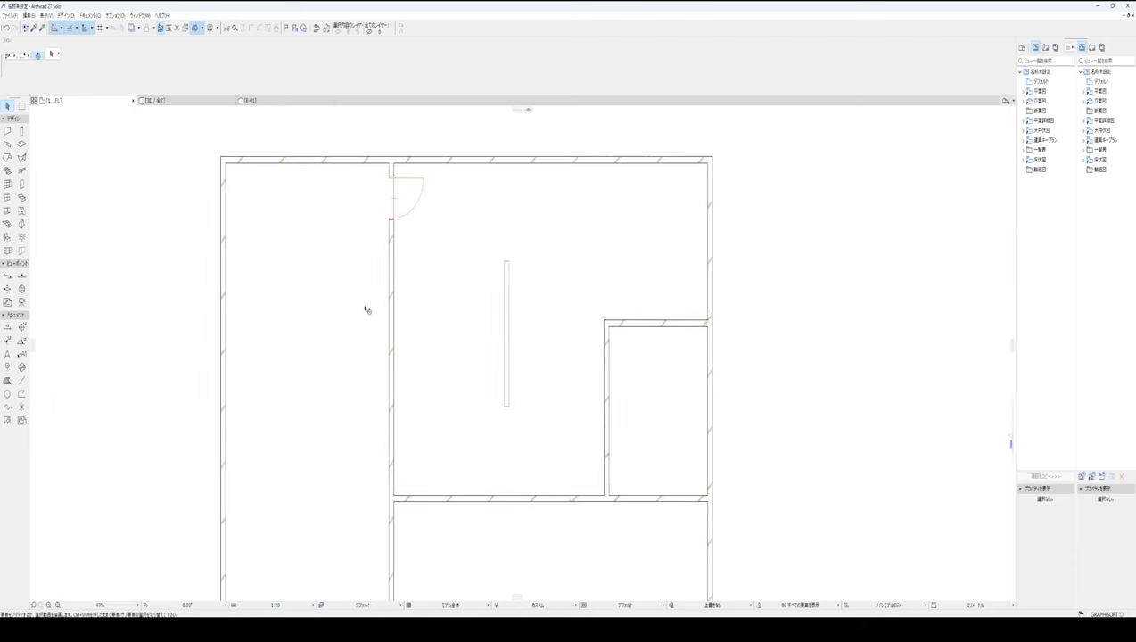
{"action": "scroll", "coordinate": [365, 309], "scroll_direction": "up", "scroll_amount": 1}
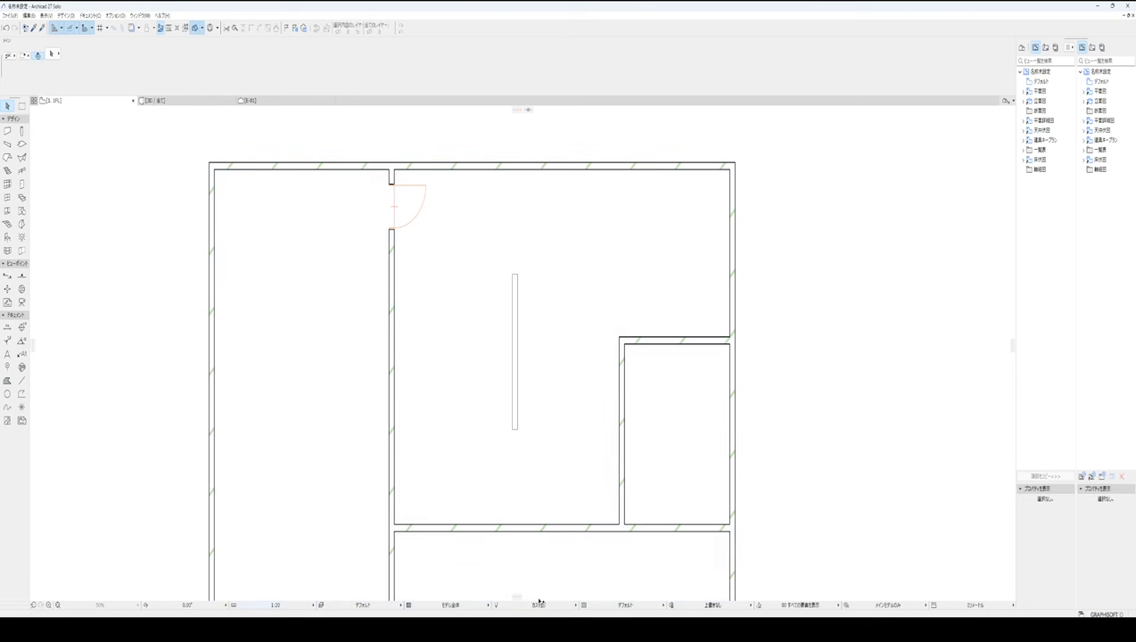
{"action": "left_click", "coordinate": [497, 605]}
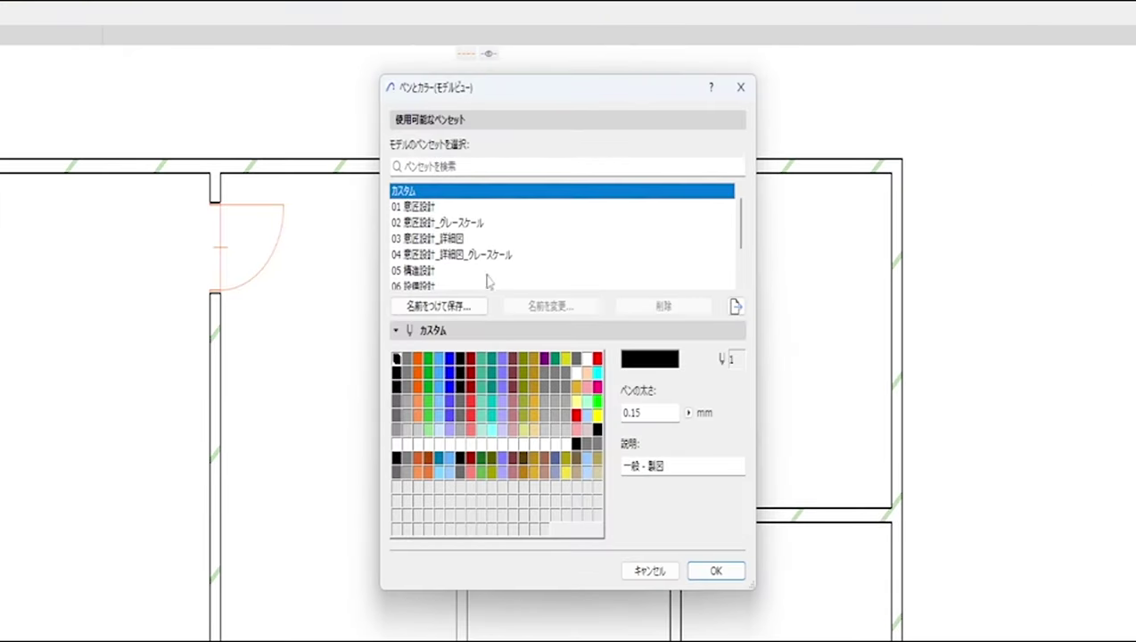
Save the custom pens as a new pen set named '1/20' and close Pen and Color
{"action": "left_click", "coordinate": [439, 305]}
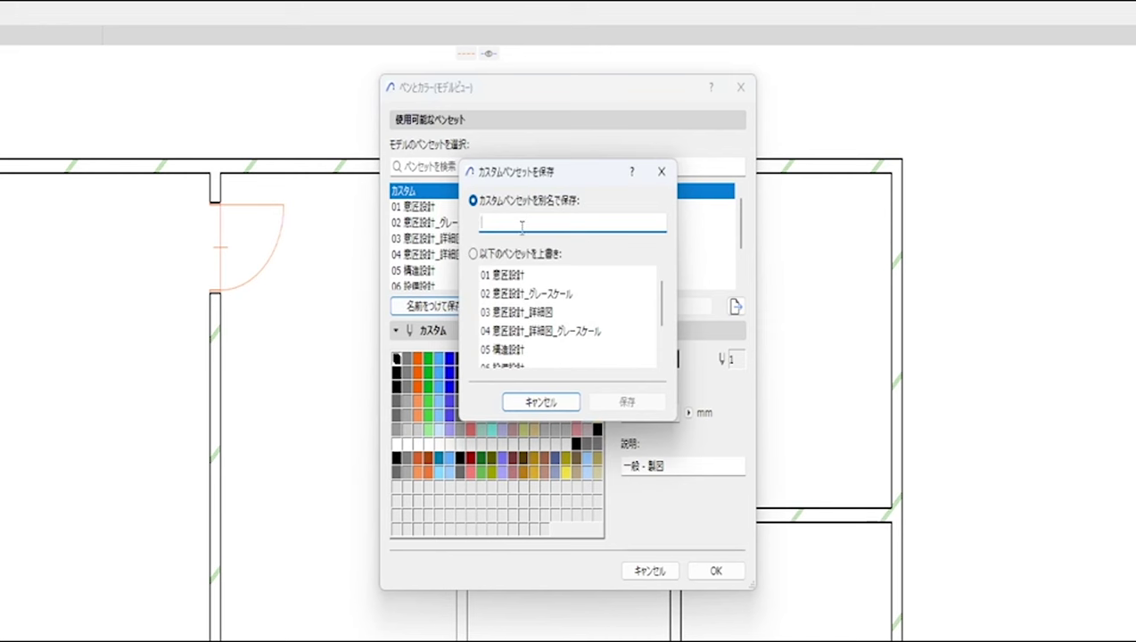
{"action": "type", "text": "1/20"}
{"action": "left_click", "coordinate": [634, 254]}
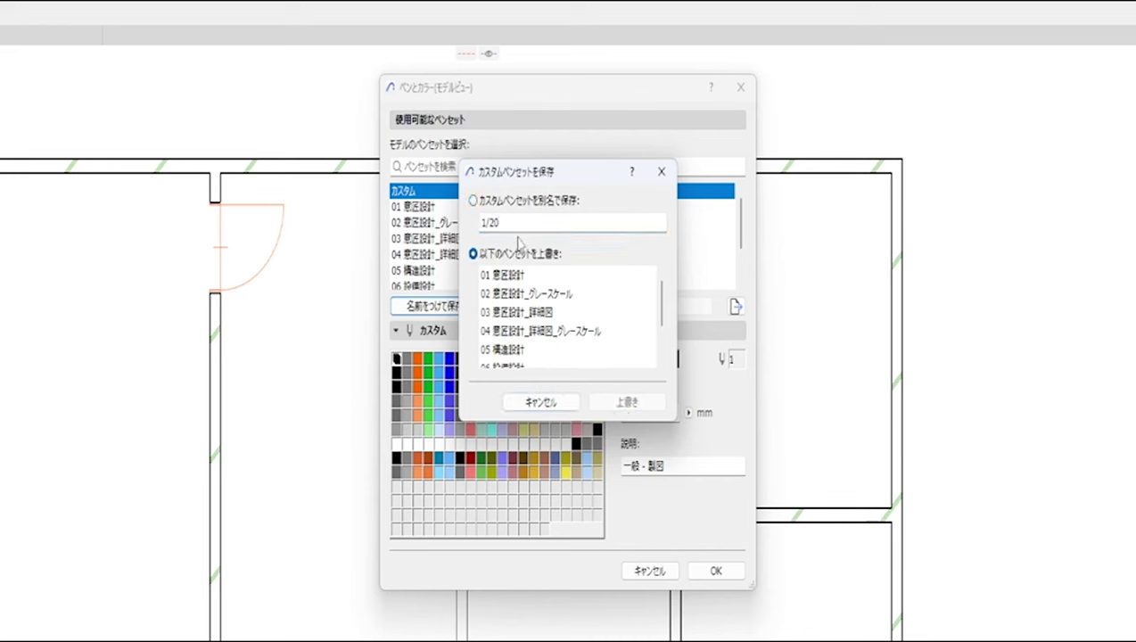
{"action": "left_click", "coordinate": [472, 200]}
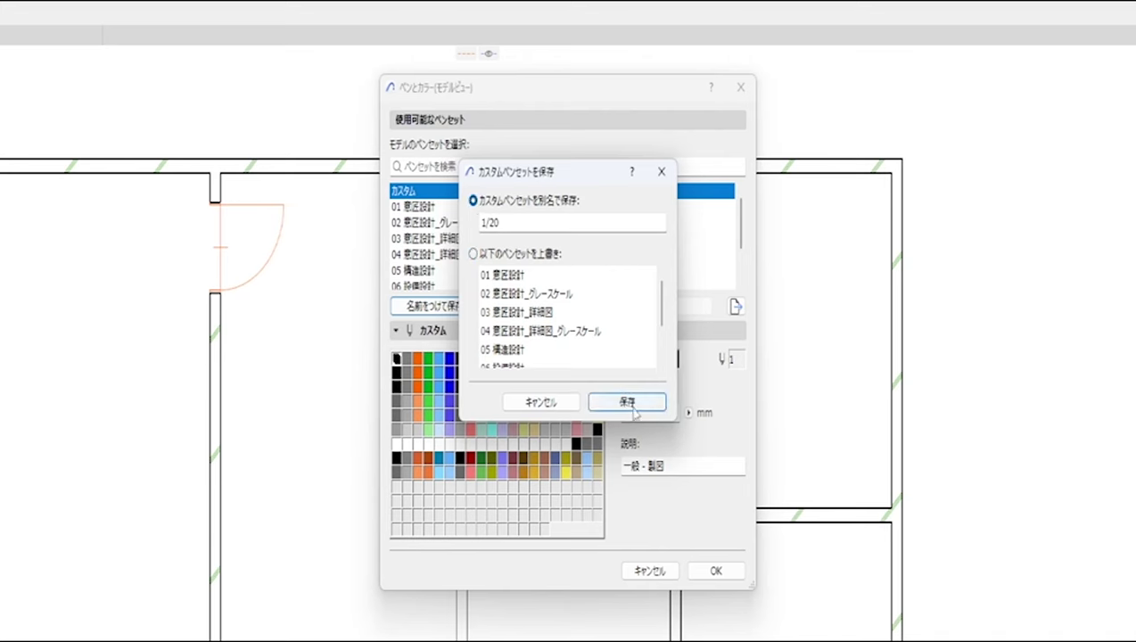
{"action": "left_click", "coordinate": [626, 402]}
{"action": "left_click", "coordinate": [716, 570]}
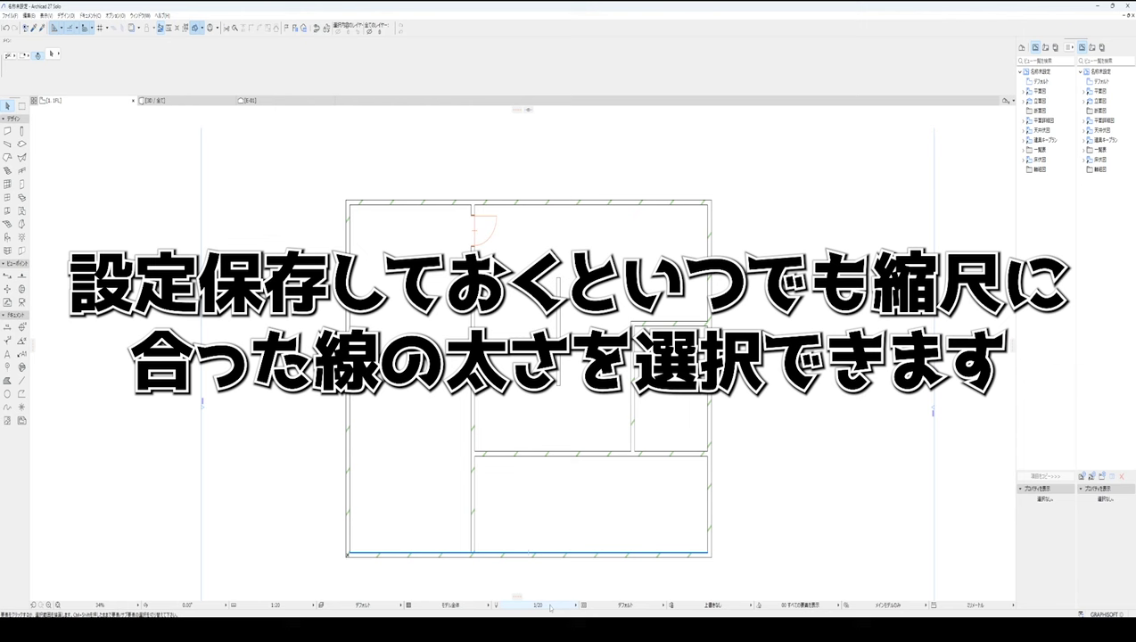
{"action": "left_click", "coordinate": [548, 607]}
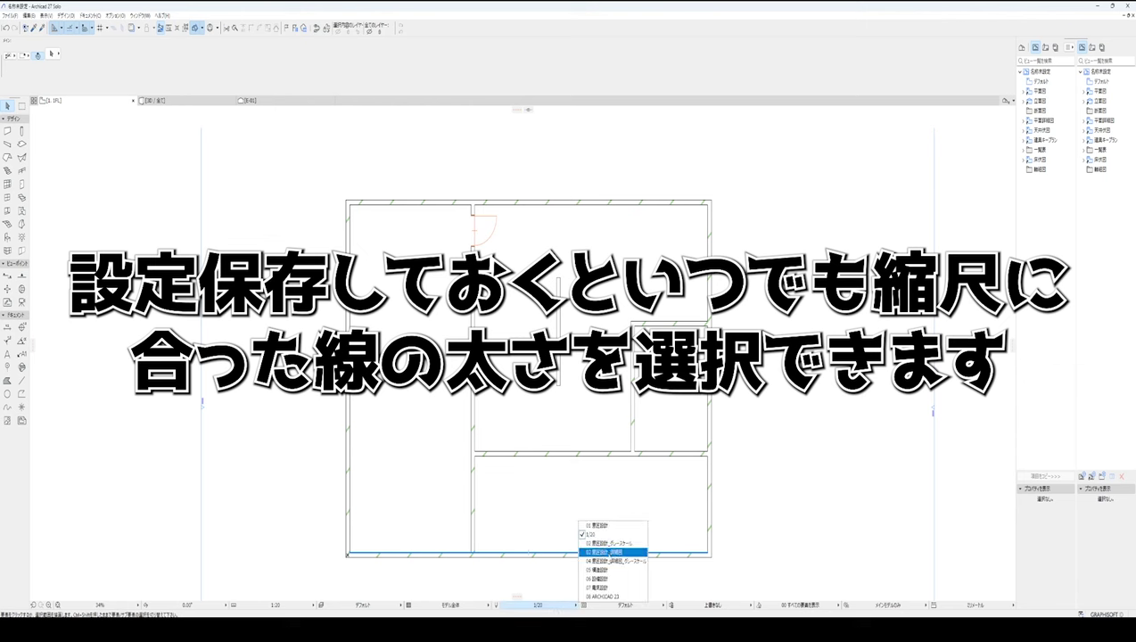
{"action": "left_click", "coordinate": [613, 552]}
{"action": "scroll", "coordinate": [624, 489], "scroll_direction": "up", "scroll_amount": 1}
{"action": "scroll", "coordinate": [454, 475], "scroll_direction": "up", "scroll_amount": 3}
{"action": "scroll", "coordinate": [584, 562], "scroll_direction": "up", "scroll_amount": 2}
{"action": "left_click", "coordinate": [539, 604]}
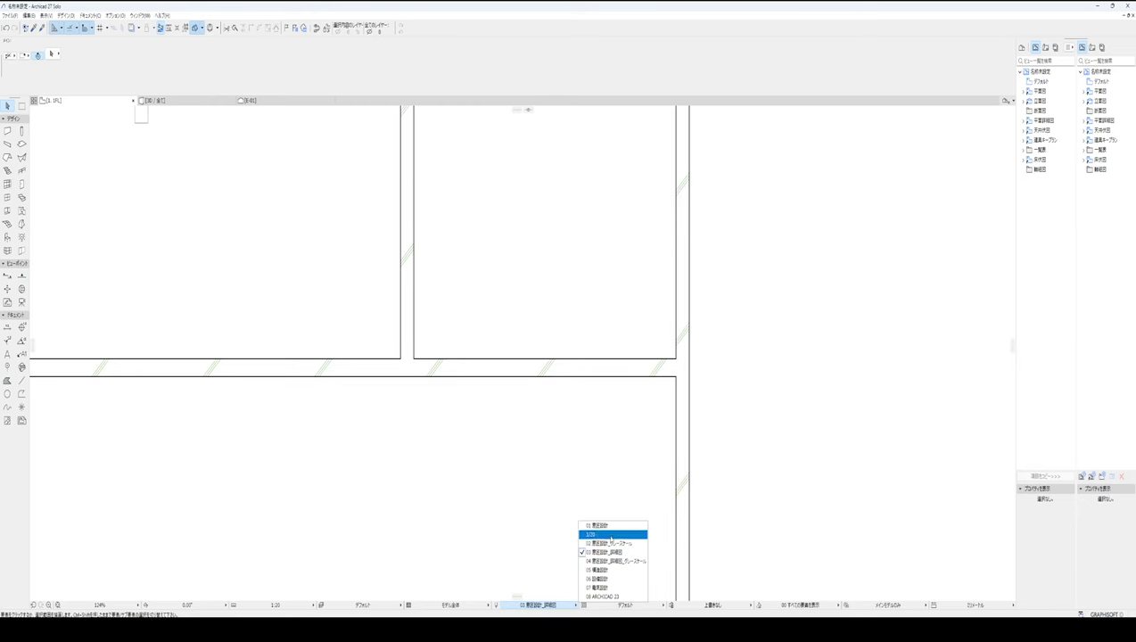
{"action": "left_click", "coordinate": [611, 535]}
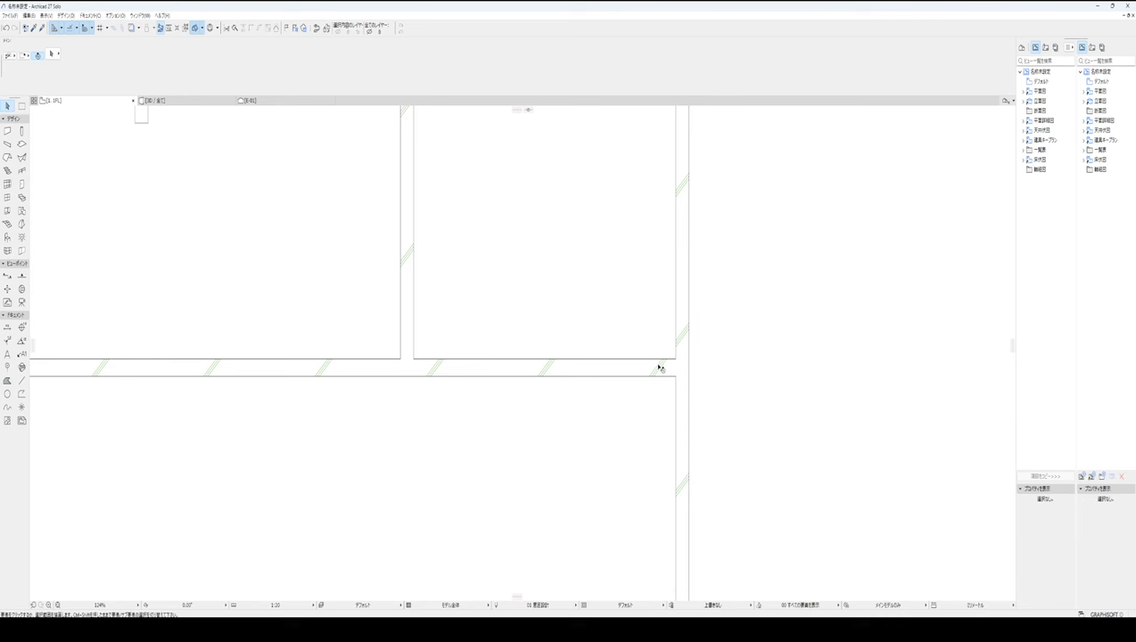
{"action": "left_click", "coordinate": [565, 606]}
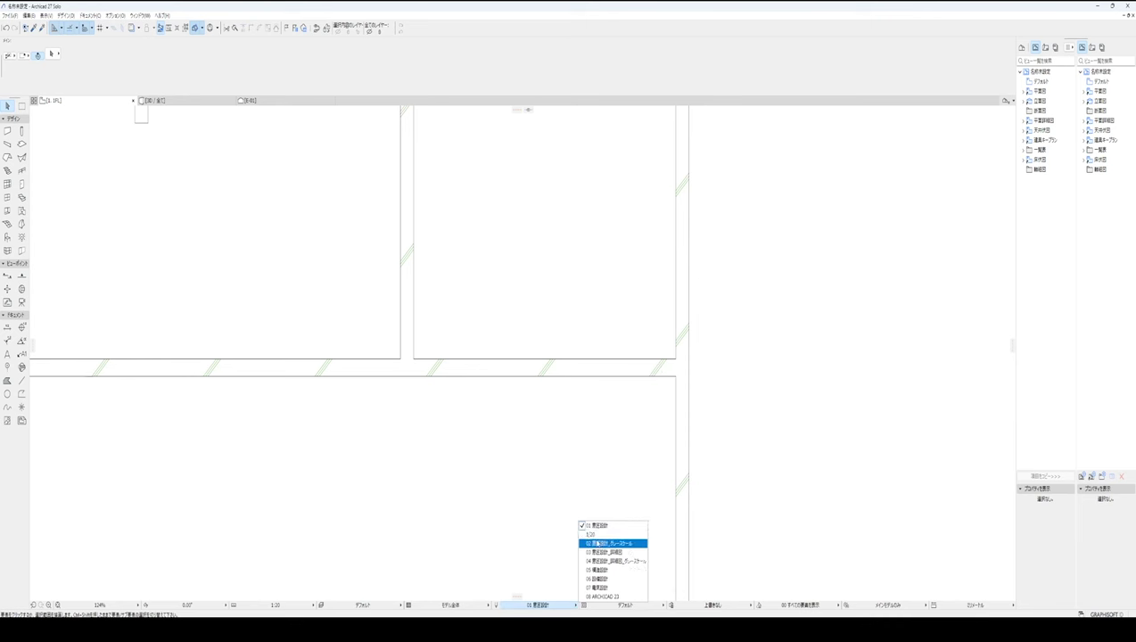
{"action": "left_click", "coordinate": [607, 543]}
{"action": "scroll", "coordinate": [667, 339], "scroll_direction": "down", "scroll_amount": 3}
{"action": "scroll", "coordinate": [655, 352], "scroll_direction": "down", "scroll_amount": 3}
{"action": "scroll", "coordinate": [562, 356], "scroll_direction": "up", "scroll_amount": 2}
{"action": "scroll", "coordinate": [620, 435], "scroll_direction": "down", "scroll_amount": 1}
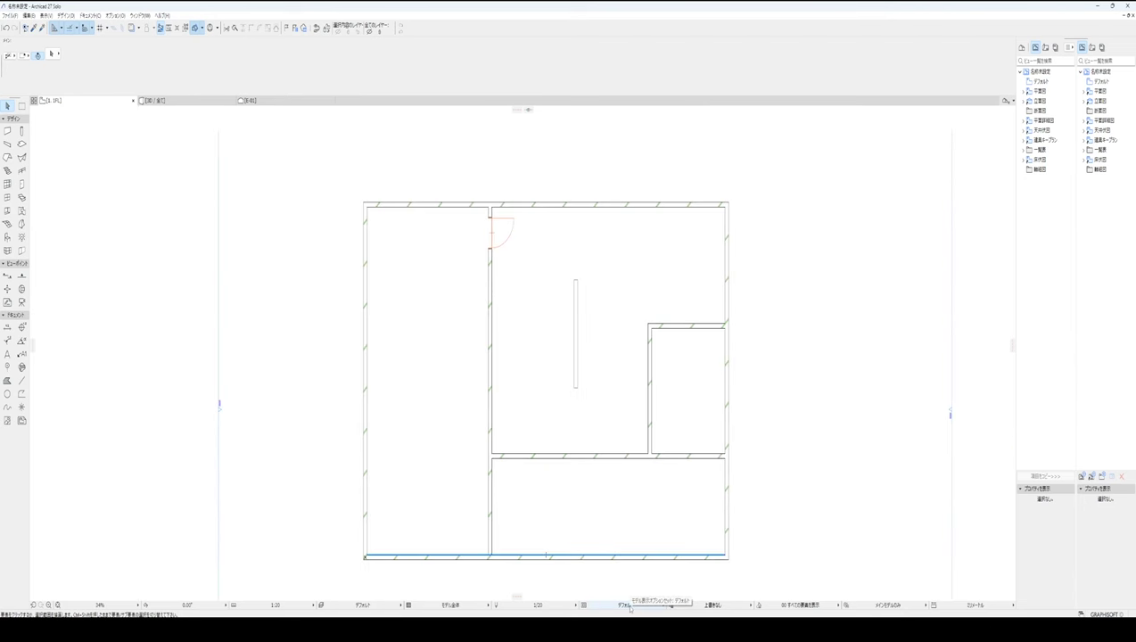
{"action": "scroll", "coordinate": [621, 546], "scroll_direction": "down", "scroll_amount": 1}
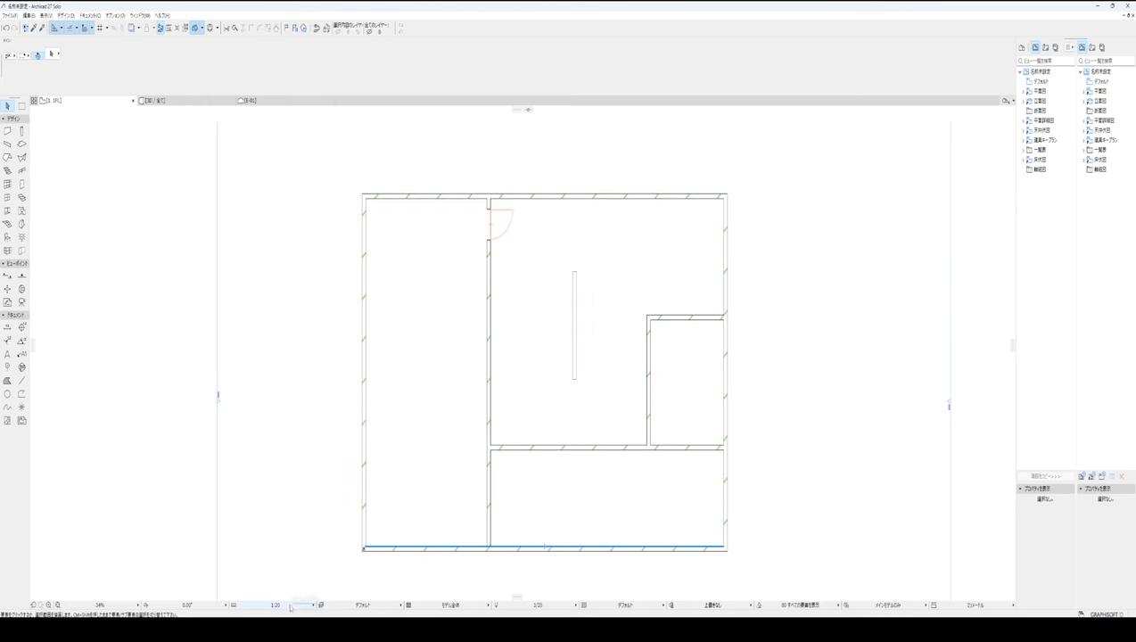
Turn on True Line Weight from the plan's context menu so walls show bold outlines
{"action": "right_click", "coordinate": [734, 368]}
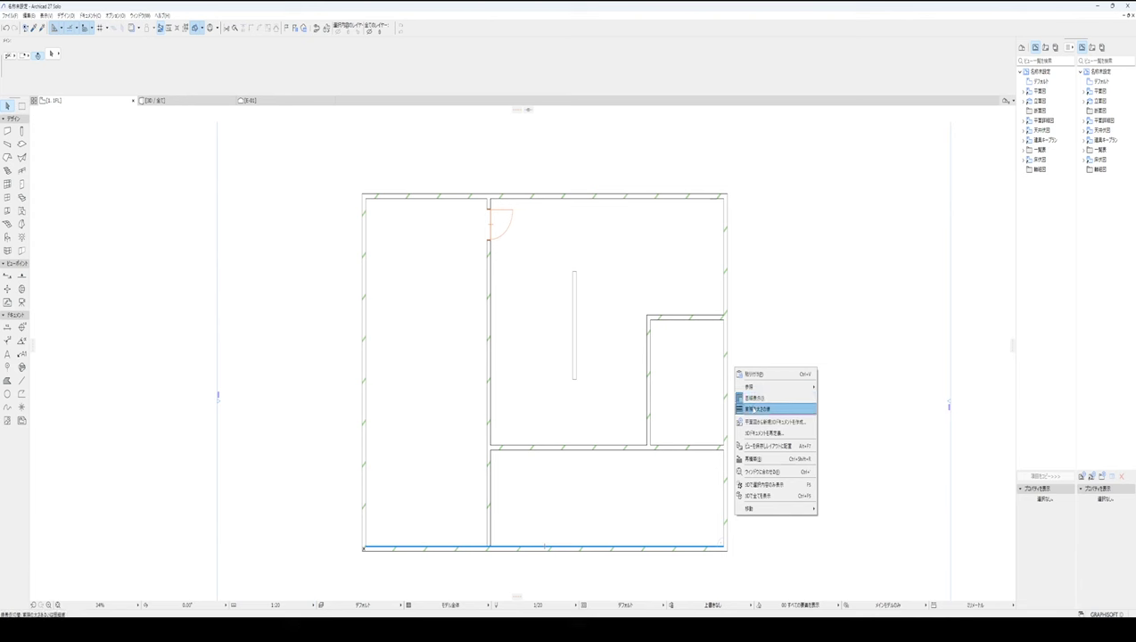
{"action": "right_click", "coordinate": [773, 377]}
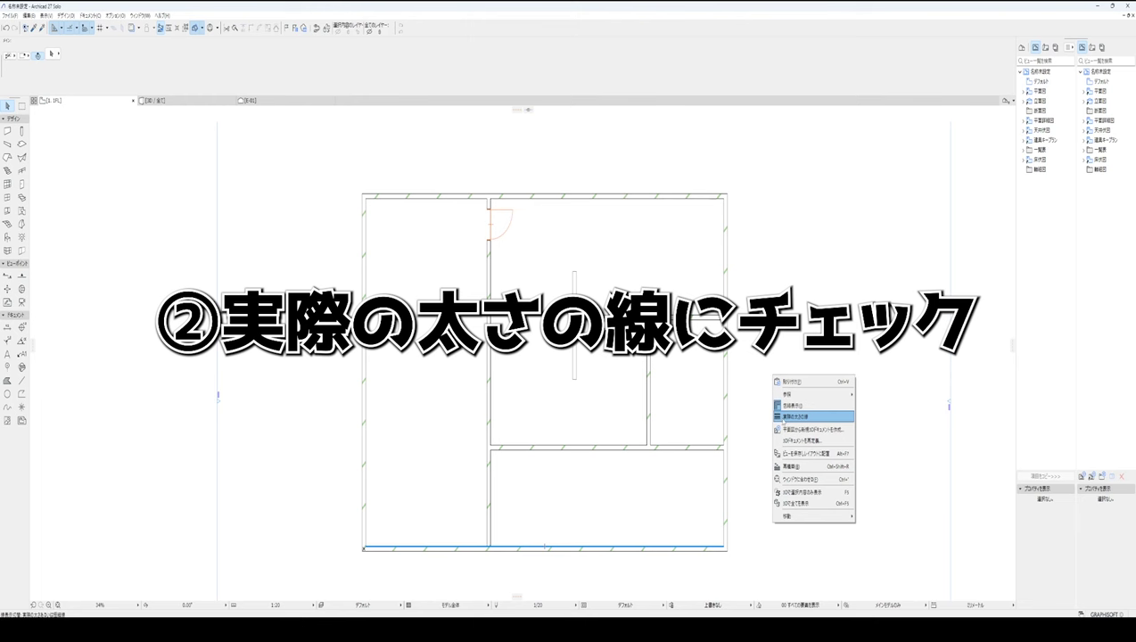
{"action": "left_click", "coordinate": [783, 417]}
{"action": "scroll", "coordinate": [724, 432], "scroll_direction": "up", "scroll_amount": 2}
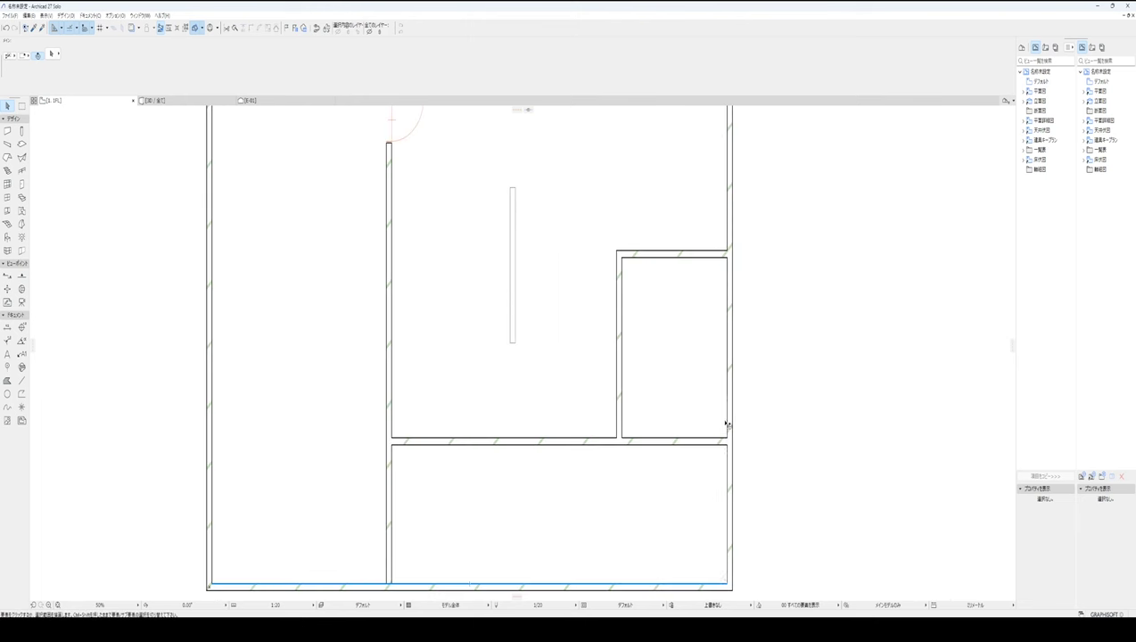
{"action": "middle_click_drag", "start_coordinate": [726, 424], "coordinate": [735, 405]}
{"action": "scroll", "coordinate": [615, 530], "scroll_direction": "down", "scroll_amount": 2}
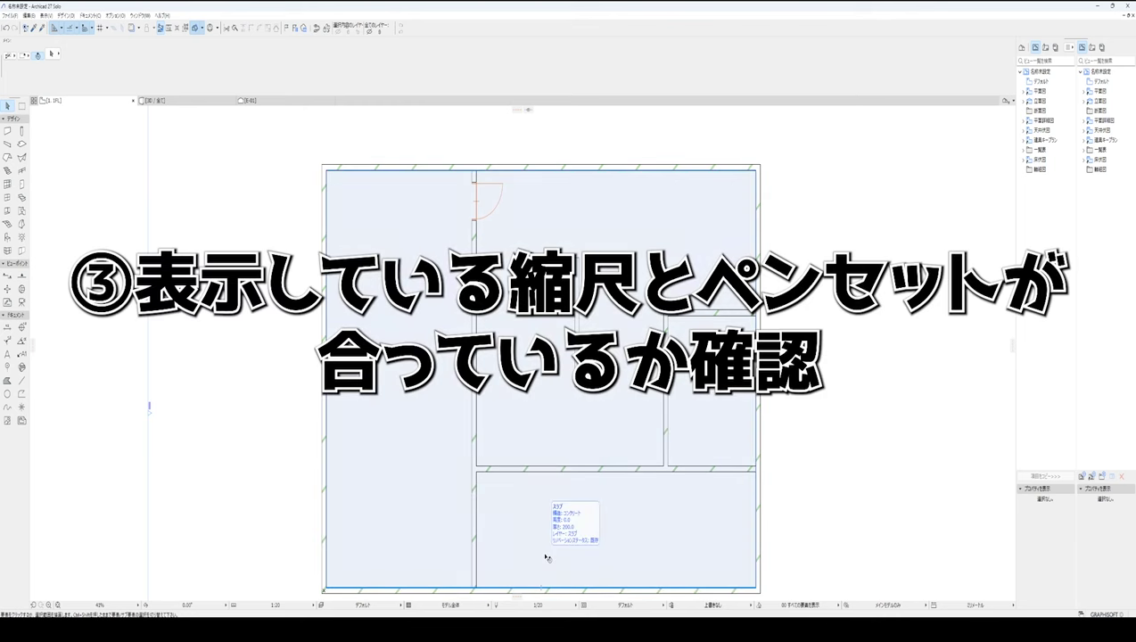
{"action": "scroll", "coordinate": [672, 496], "scroll_direction": "up", "scroll_amount": 3}
{"action": "scroll", "coordinate": [646, 482], "scroll_direction": "up", "scroll_amount": 1}
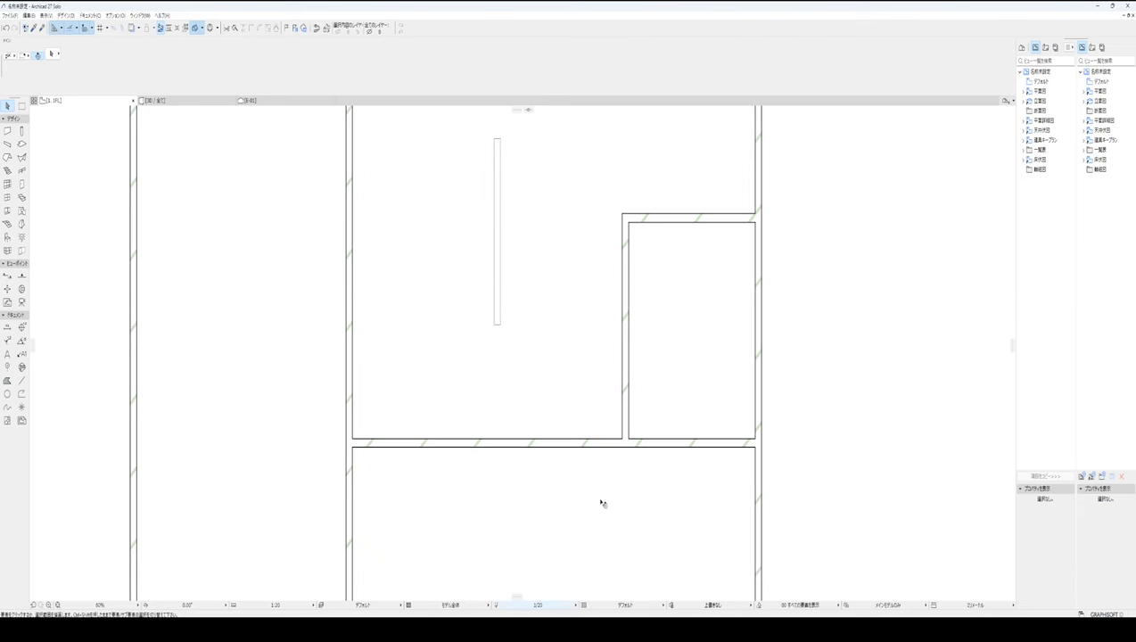
{"action": "left_click", "coordinate": [551, 610]}
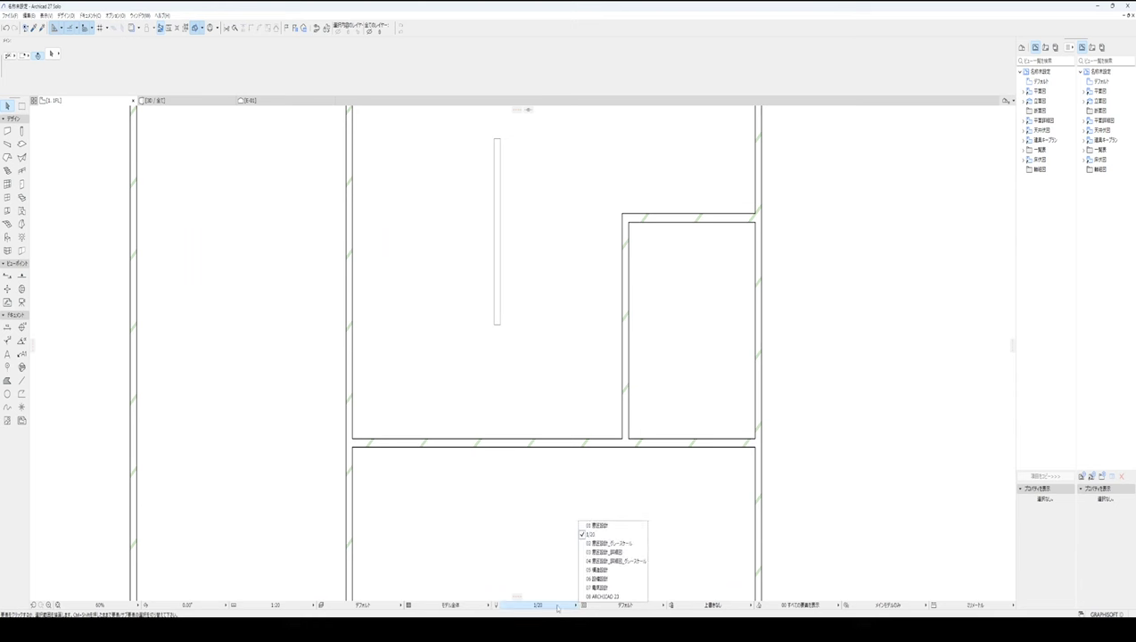
{"action": "left_click", "coordinate": [613, 540]}
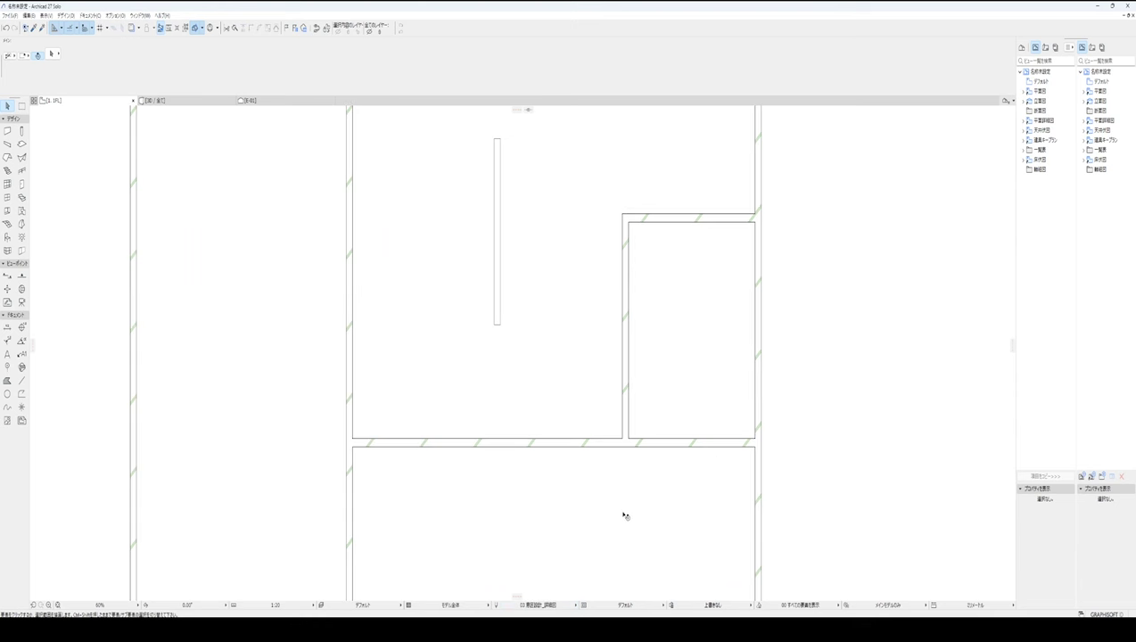
{"action": "left_click", "coordinate": [542, 608]}
{"action": "left_click", "coordinate": [610, 535]}
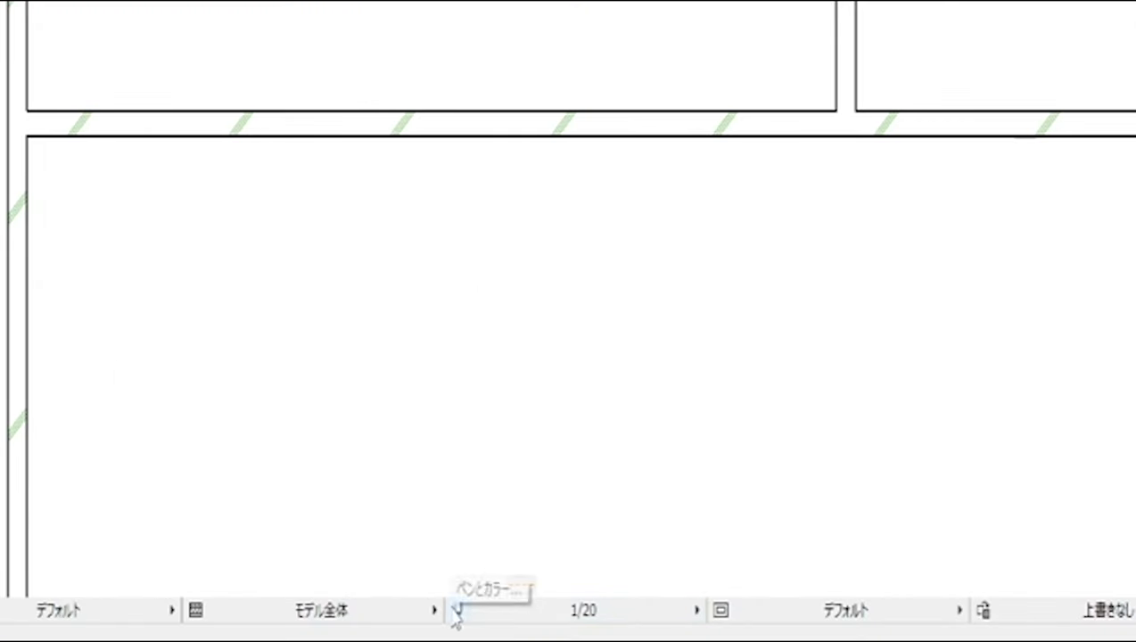
{"action": "left_click", "coordinate": [457, 610]}
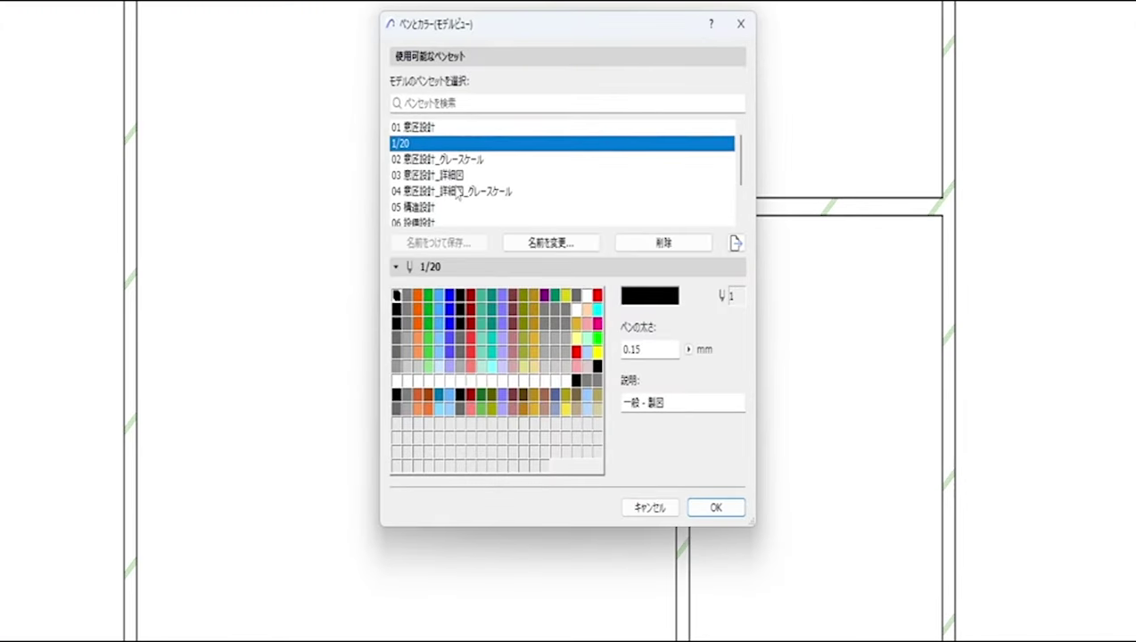
{"action": "left_click", "coordinate": [450, 309]}
{"action": "left_click", "coordinate": [430, 310]}
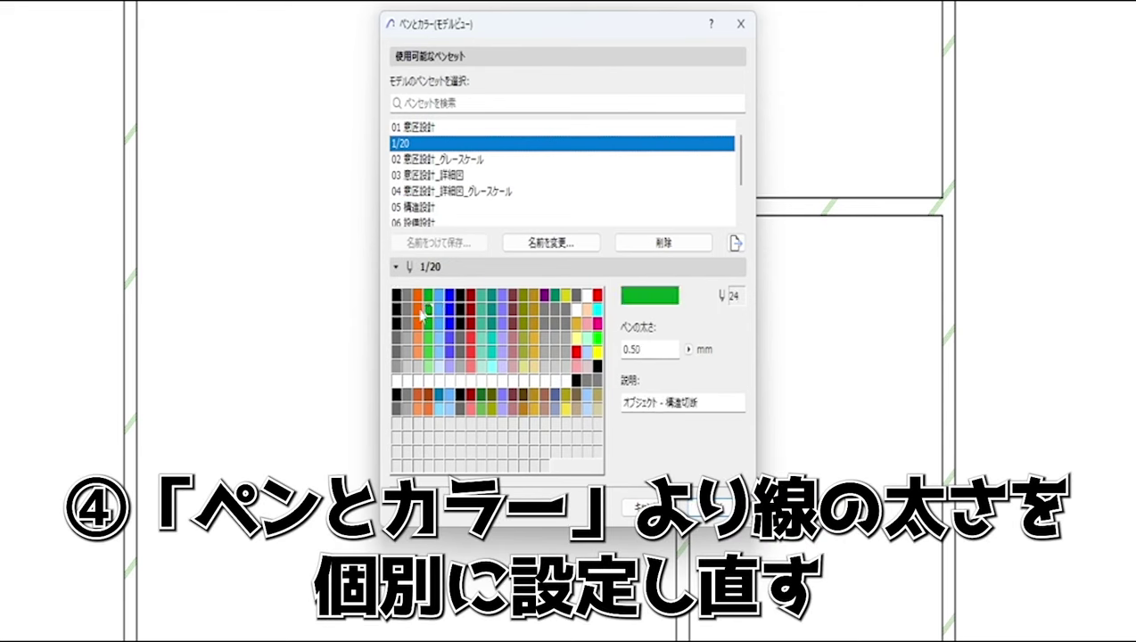
{"action": "left_click", "coordinate": [425, 309]}
{"action": "left_click", "coordinate": [462, 317]}
{"action": "left_click", "coordinate": [483, 319]}
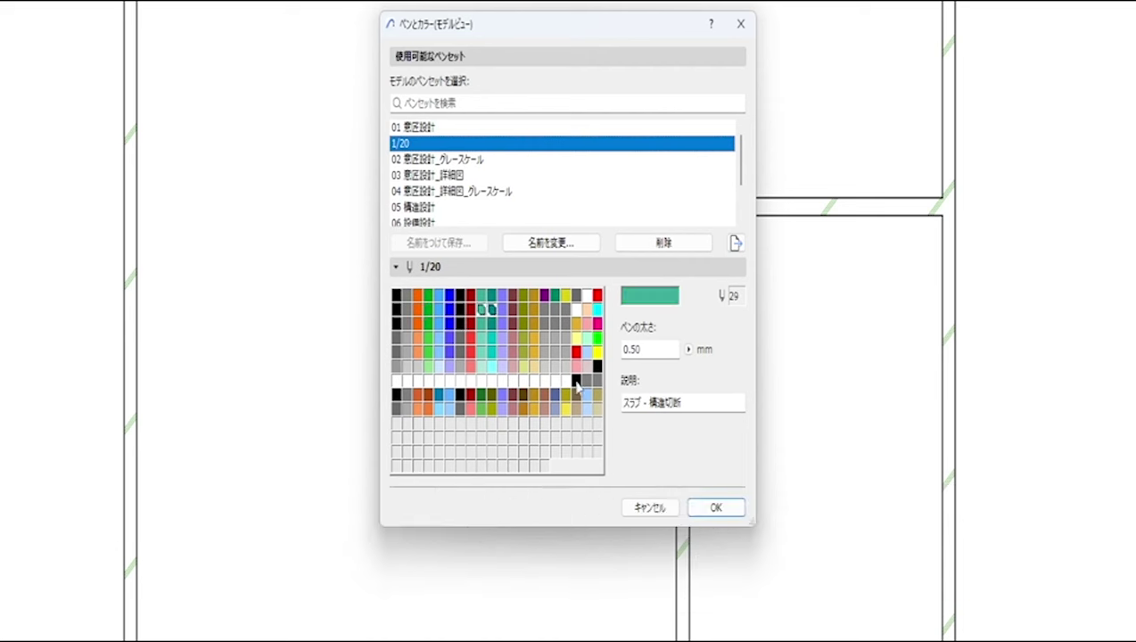
{"action": "left_click", "coordinate": [714, 510]}
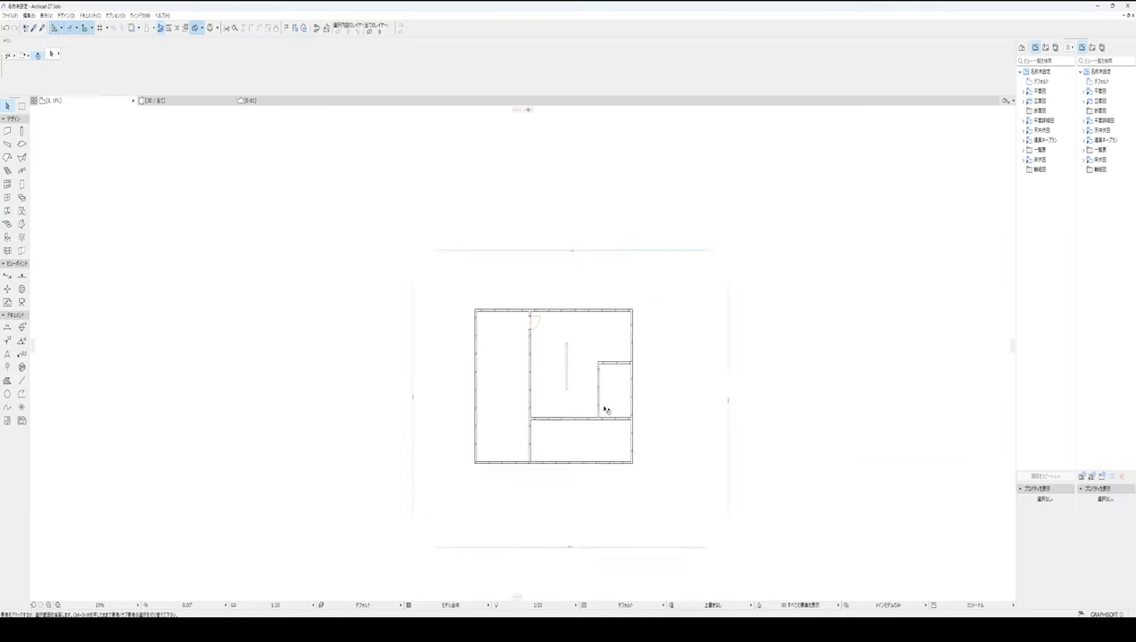
{"action": "scroll", "coordinate": [606, 409], "scroll_direction": "up", "scroll_amount": 3}
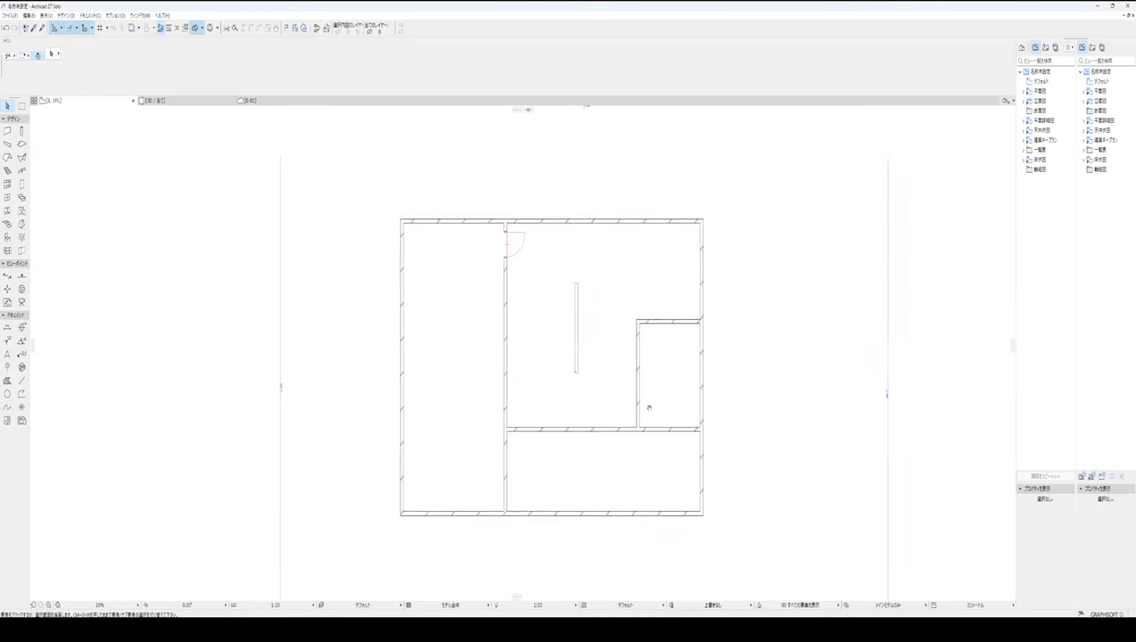